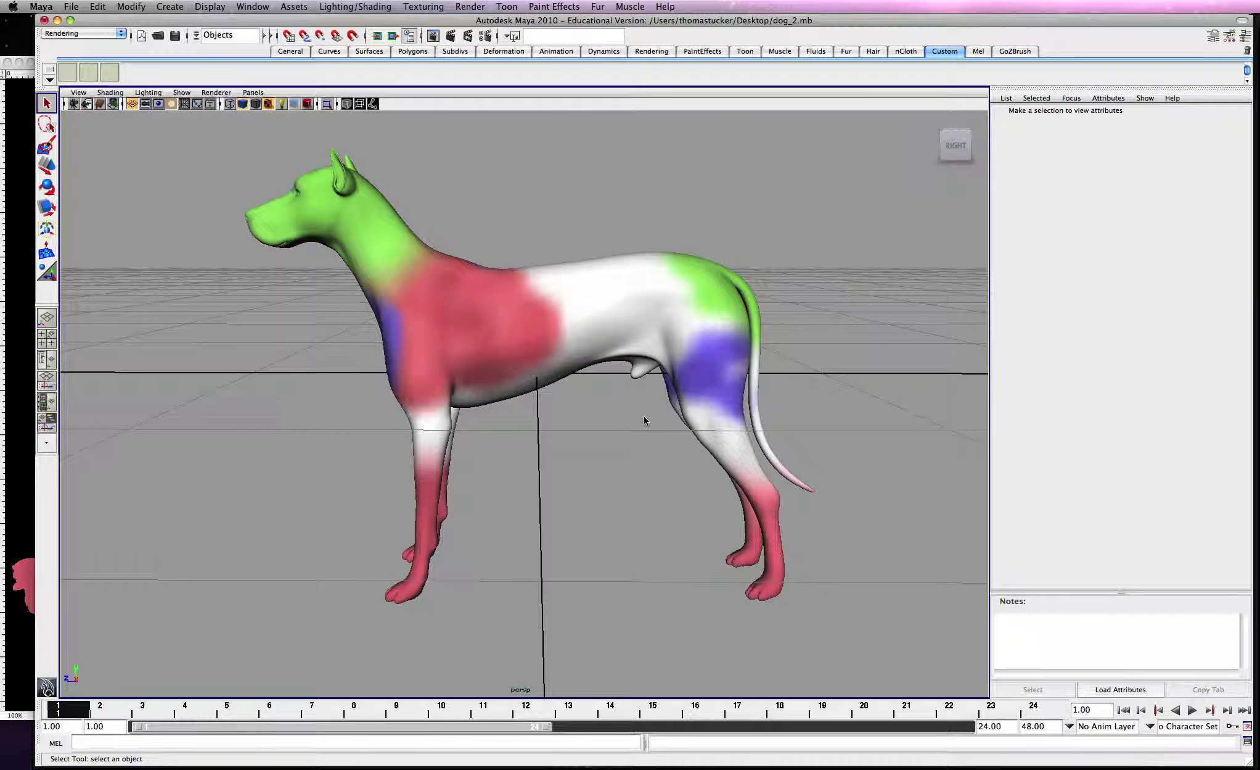
# - Orbit around the dog model and select its mesh to show the lambert2 material attributes
pyautogui.keyDown('alt'); pyautogui.moveTo(518, 490); pyautogui.dragTo(570, 497); pyautogui.keyUp('alt')
pyautogui.keyDown('alt'); pyautogui.moveTo(689, 515); pyautogui.dragTo(603, 335); pyautogui.keyUp('alt')
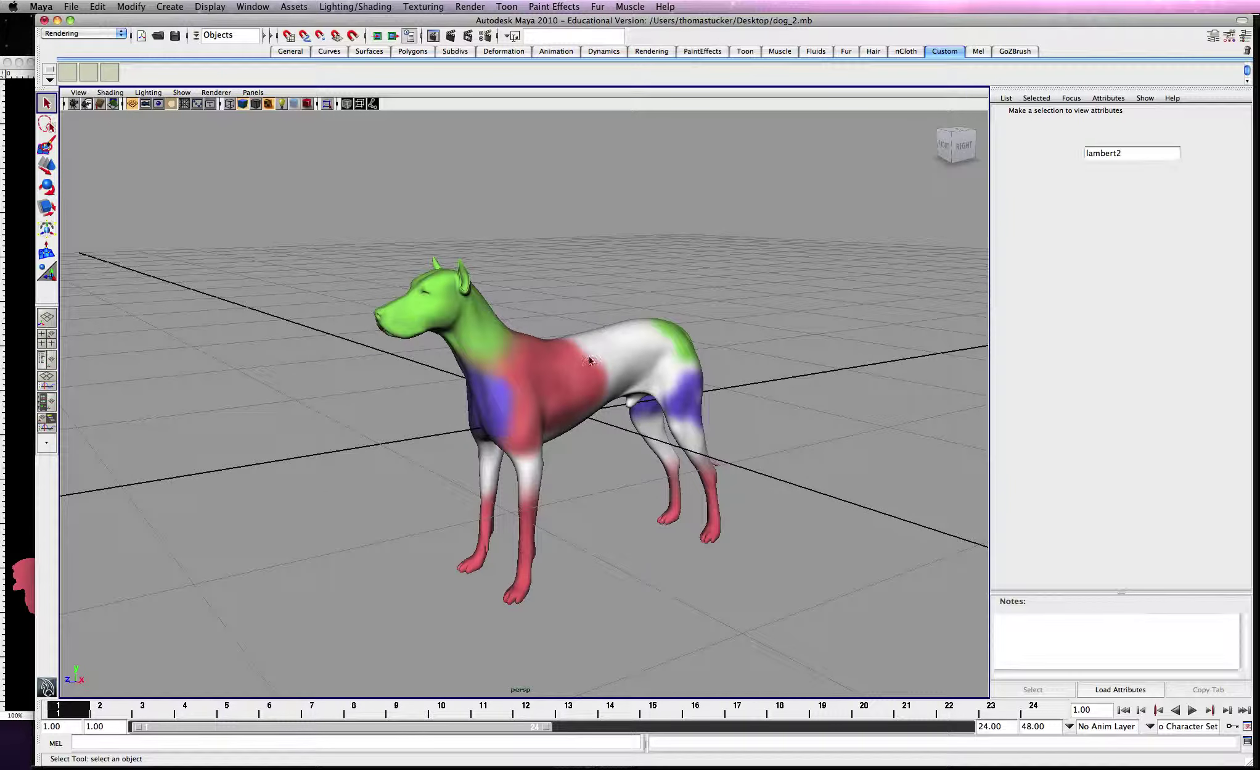
pyautogui.click(589, 359)
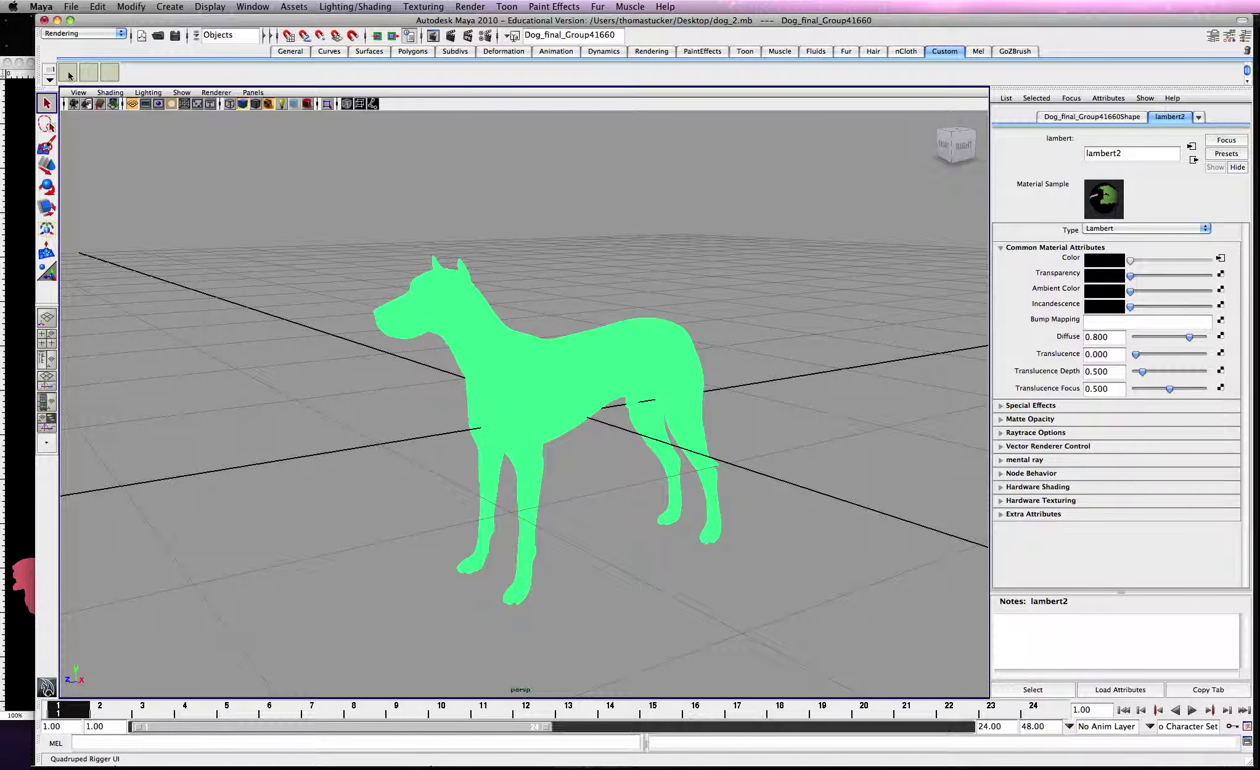
# - Launch the Quadruped Rigger from the shelf, bring its window into view, and name the rig dogg
pyautogui.click(69, 72)
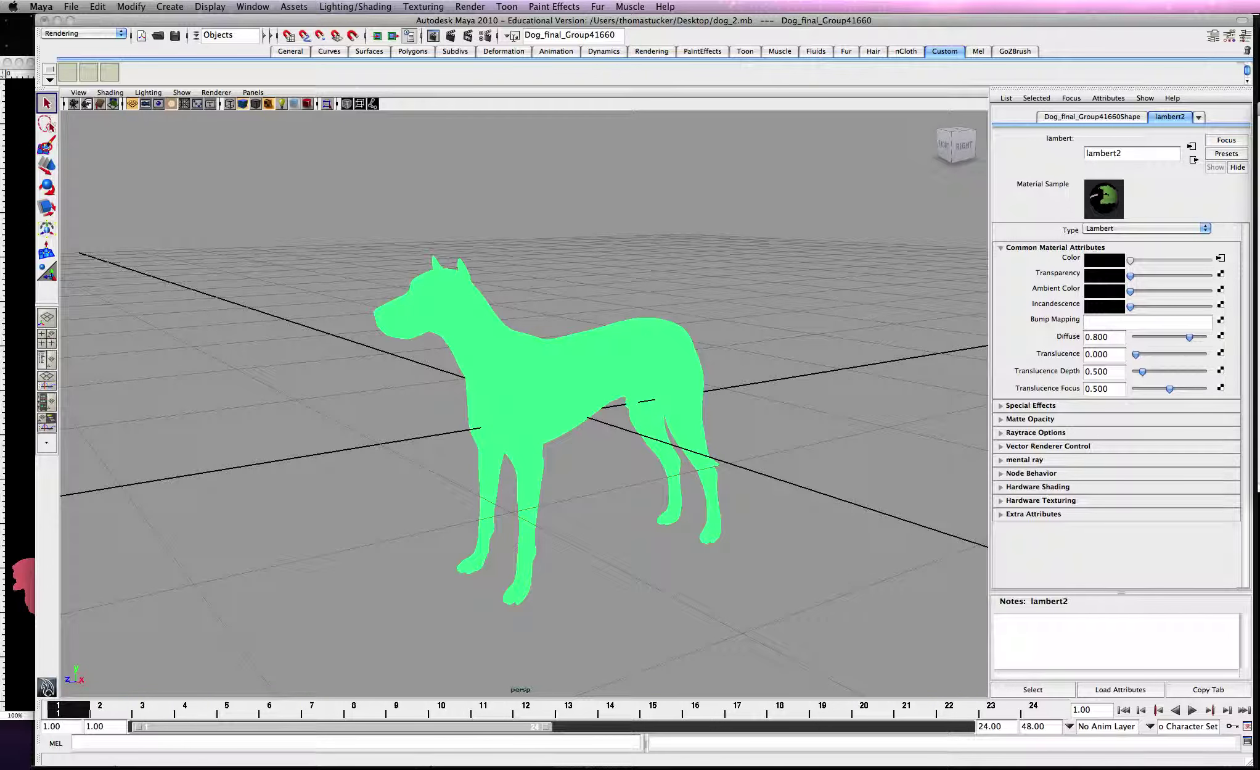
pyautogui.moveTo(1258, 159); pyautogui.dragTo(1105, 199)
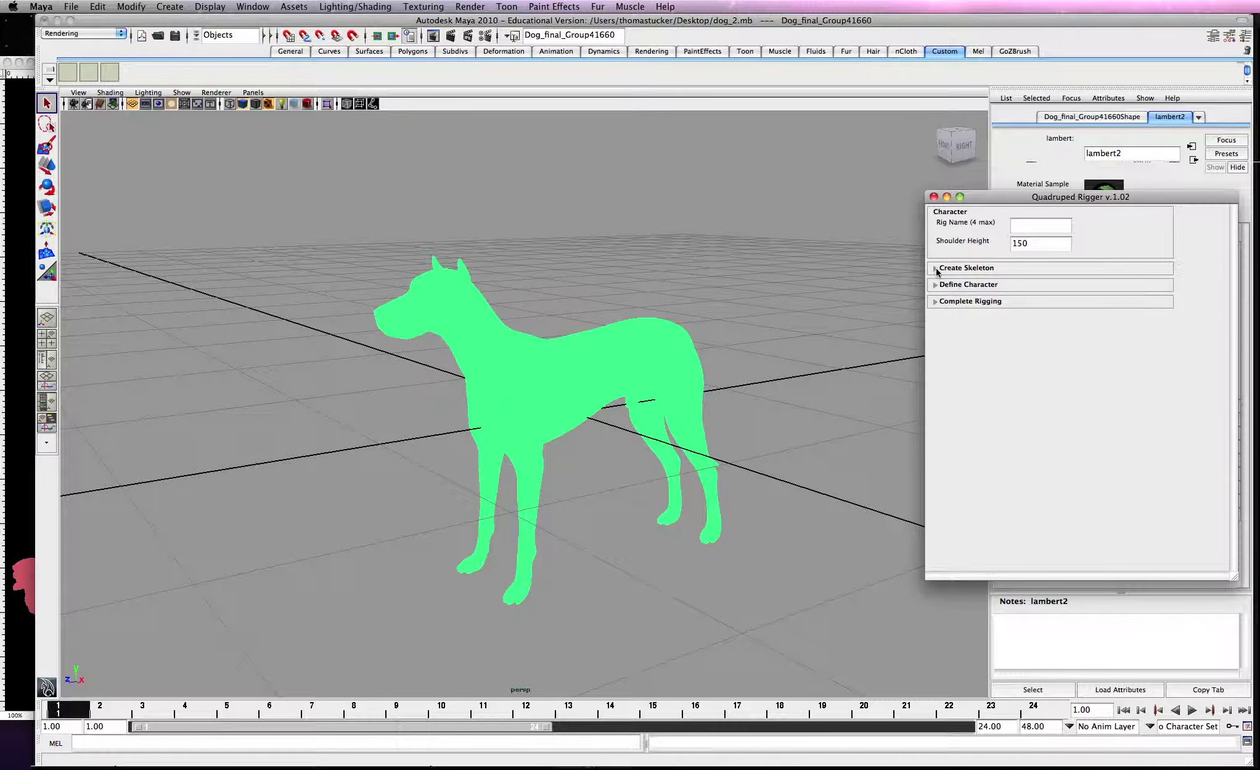
pyautogui.click(1021, 228)
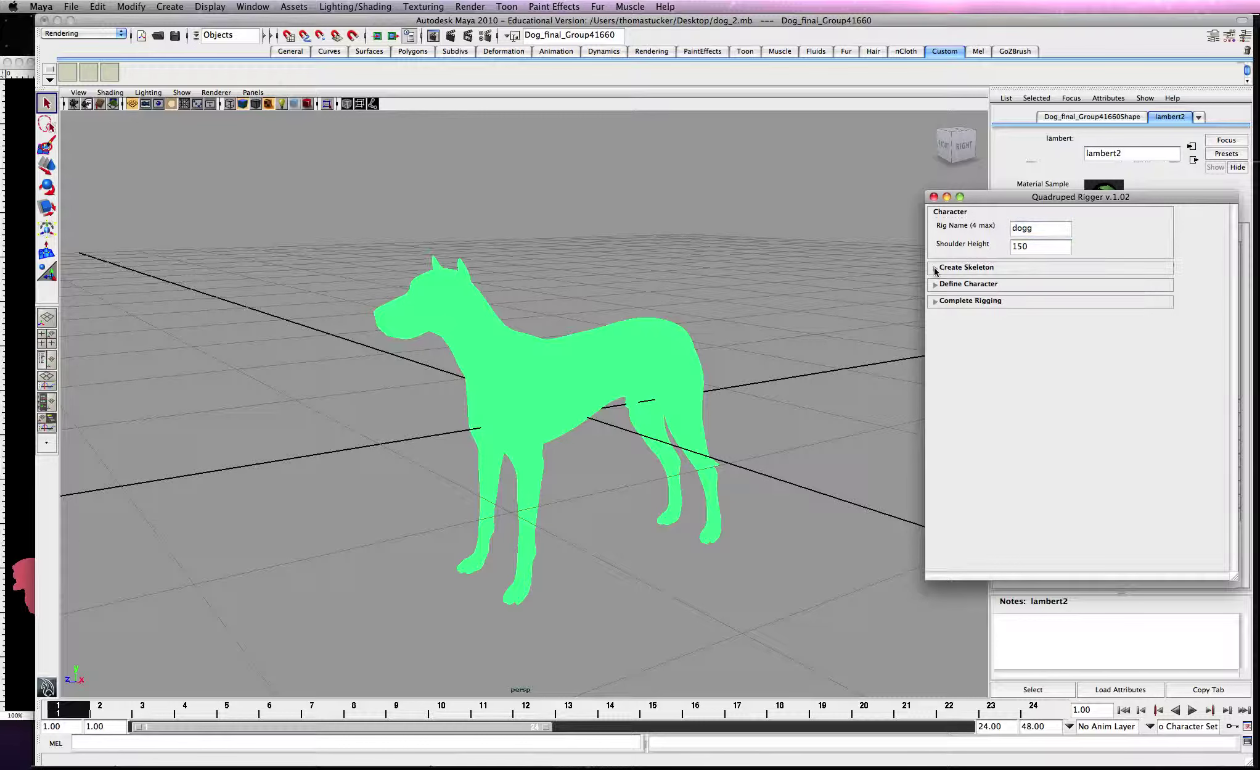
# - Expand Create Skeleton and build the skeleton with 7 spine, 5 neck, 5 tail, 4 ear joints
pyautogui.click(969, 269)
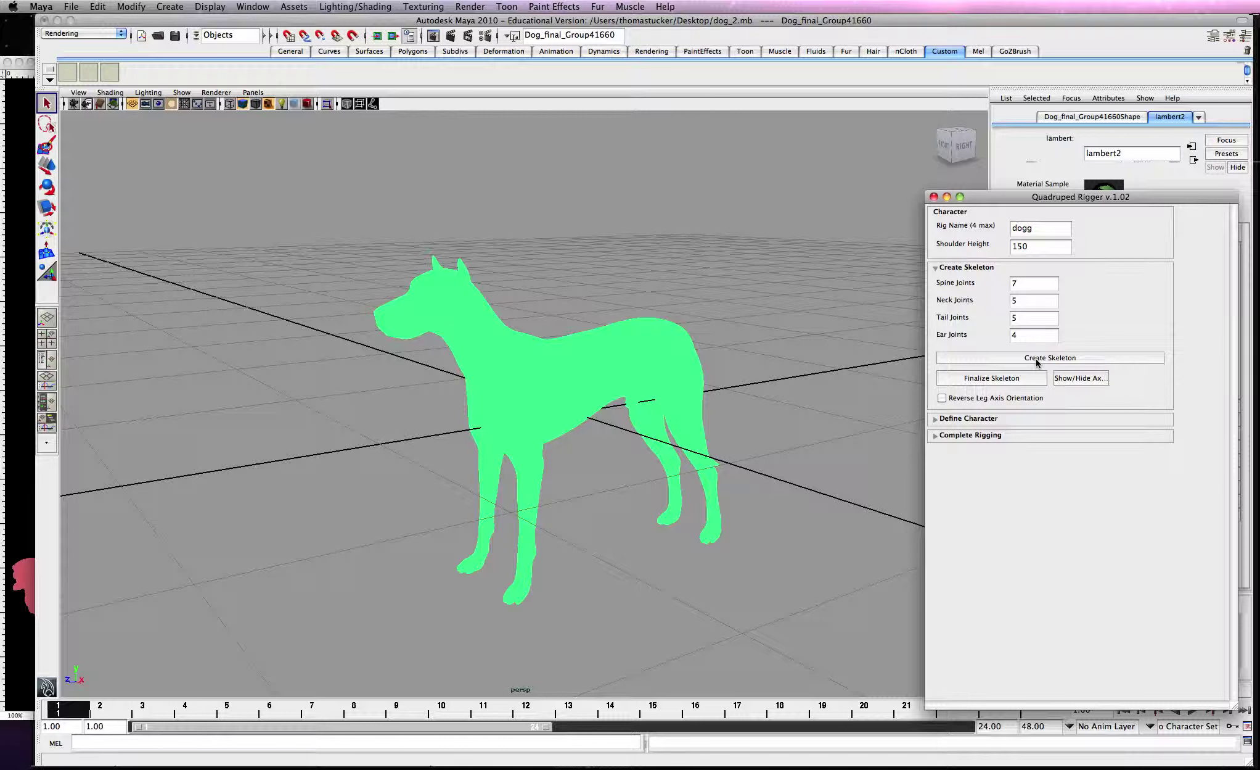
pyautogui.click(1036, 358)
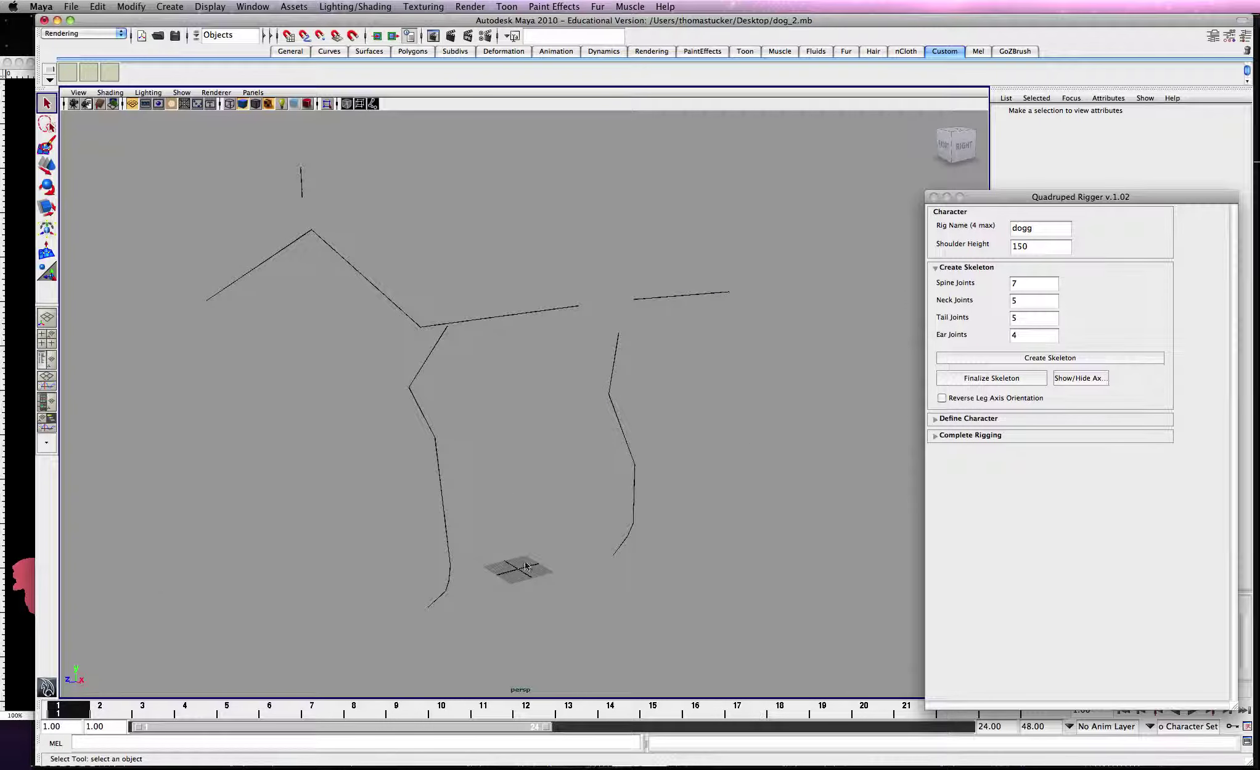
# - Roughly scale the dog mesh up and raise it in the perspective view
pyautogui.click(557, 592)
pyautogui.press('r')
pyautogui.moveTo(518, 568); pyautogui.dragTo(744, 460)
pyautogui.press('w')
pyautogui.moveTo(513, 529); pyautogui.dragTo(534, 369)
pyautogui.click(535, 383)
# - In the side view, scale the dog to about 140 and raise it to line up with the skeleton
pyautogui.press('space')
pyautogui.press('space')
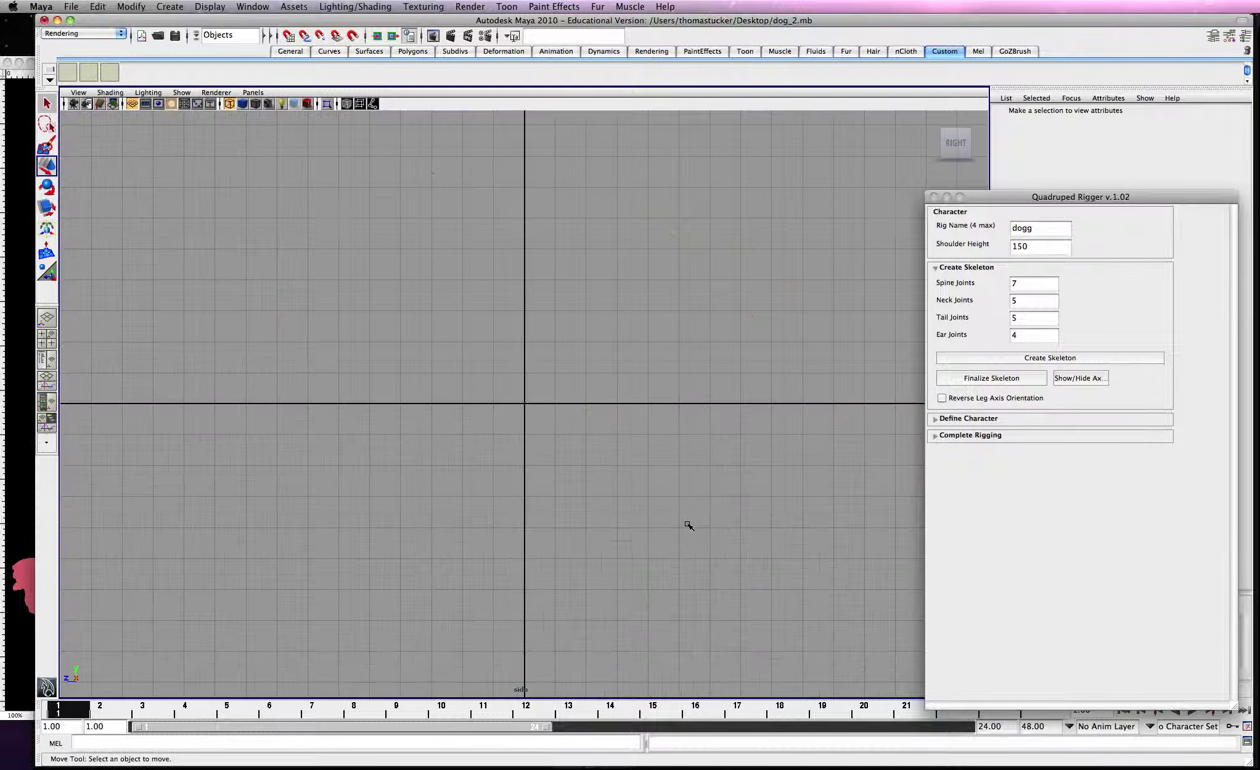
pyautogui.press('a')
pyautogui.click(518, 379)
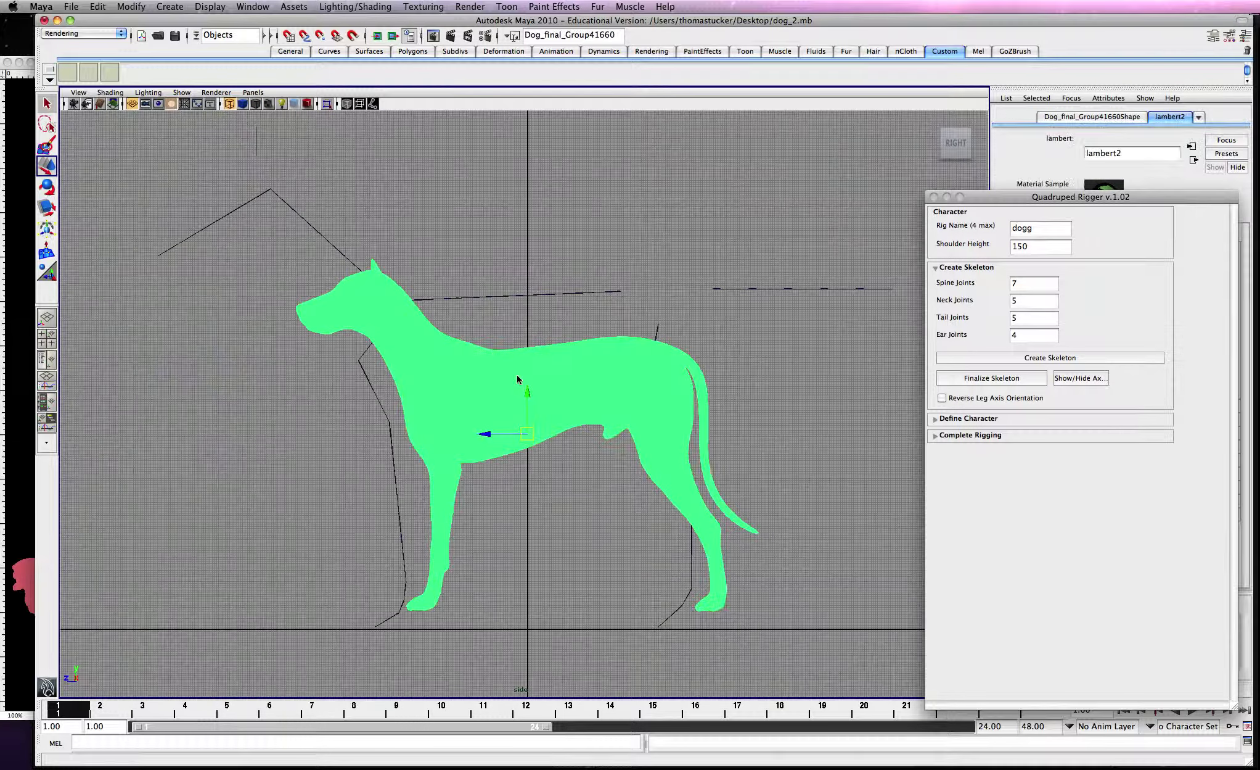
pyautogui.press('r')
pyautogui.moveTo(528, 434); pyautogui.dragTo(626, 405)
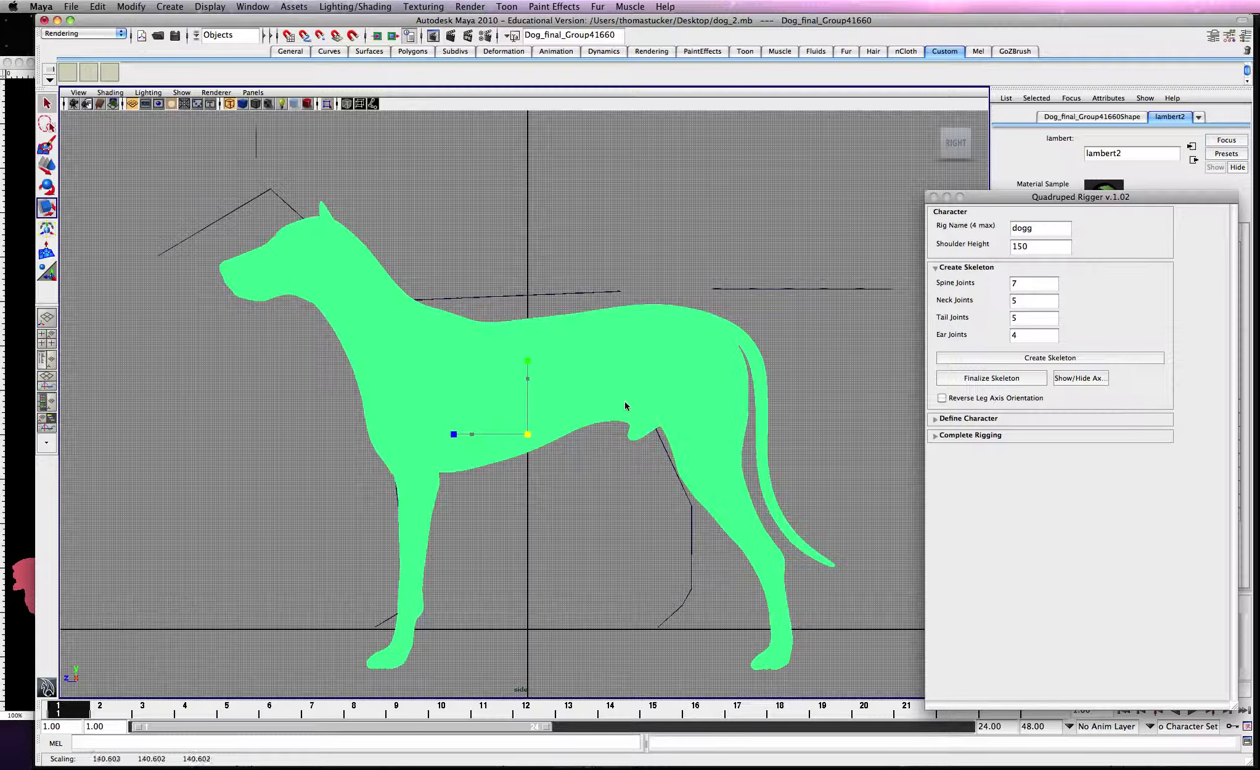
pyautogui.press('w')
pyautogui.moveTo(517, 437); pyautogui.dragTo(506, 392)
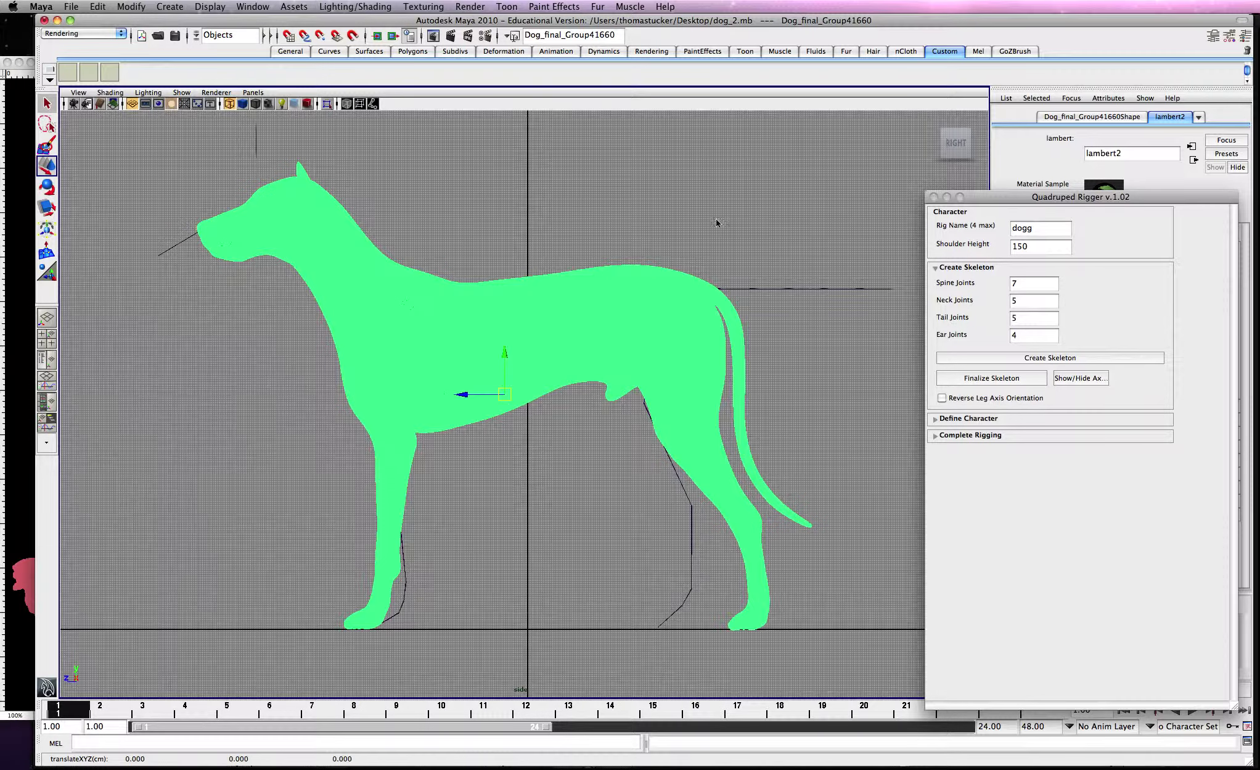
pyautogui.press('space')
pyautogui.press('space')
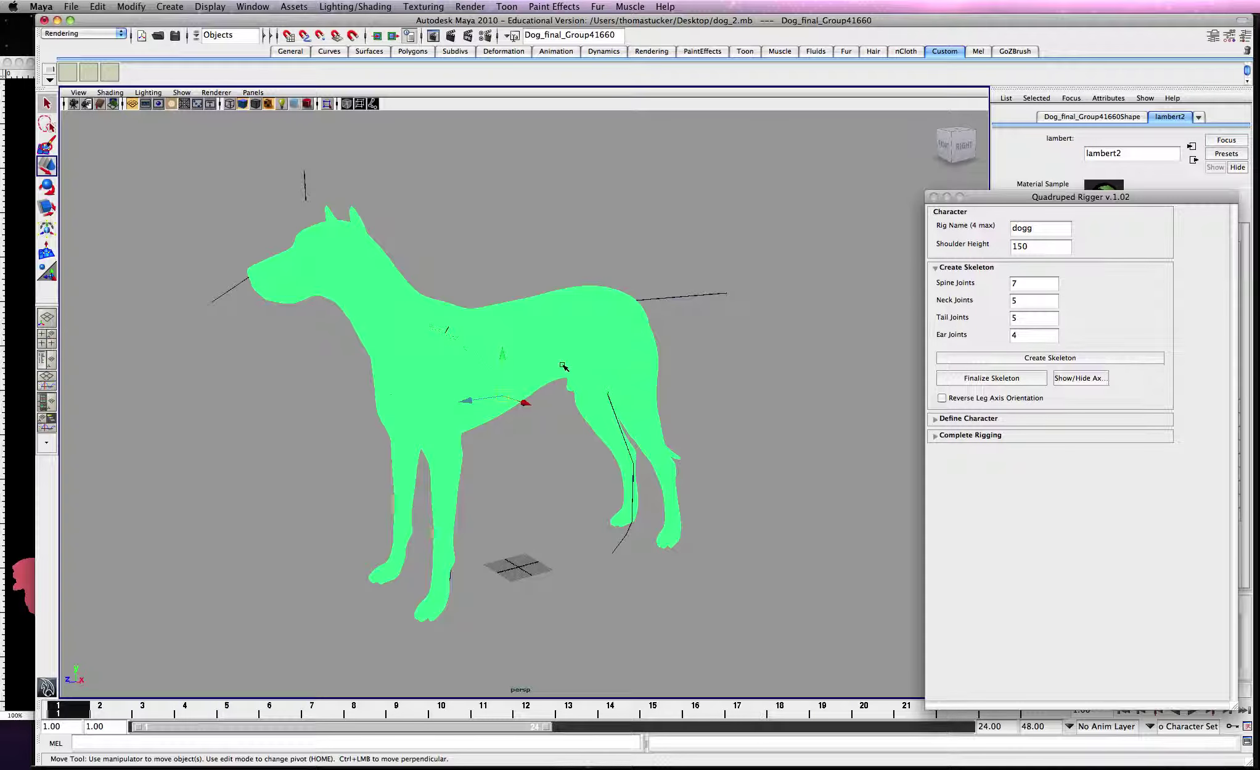
pyautogui.keyDown('alt'); pyautogui.moveTo(549, 366); pyautogui.dragTo(660, 362); pyautogui.keyUp('alt')
pyautogui.click(978, 196)
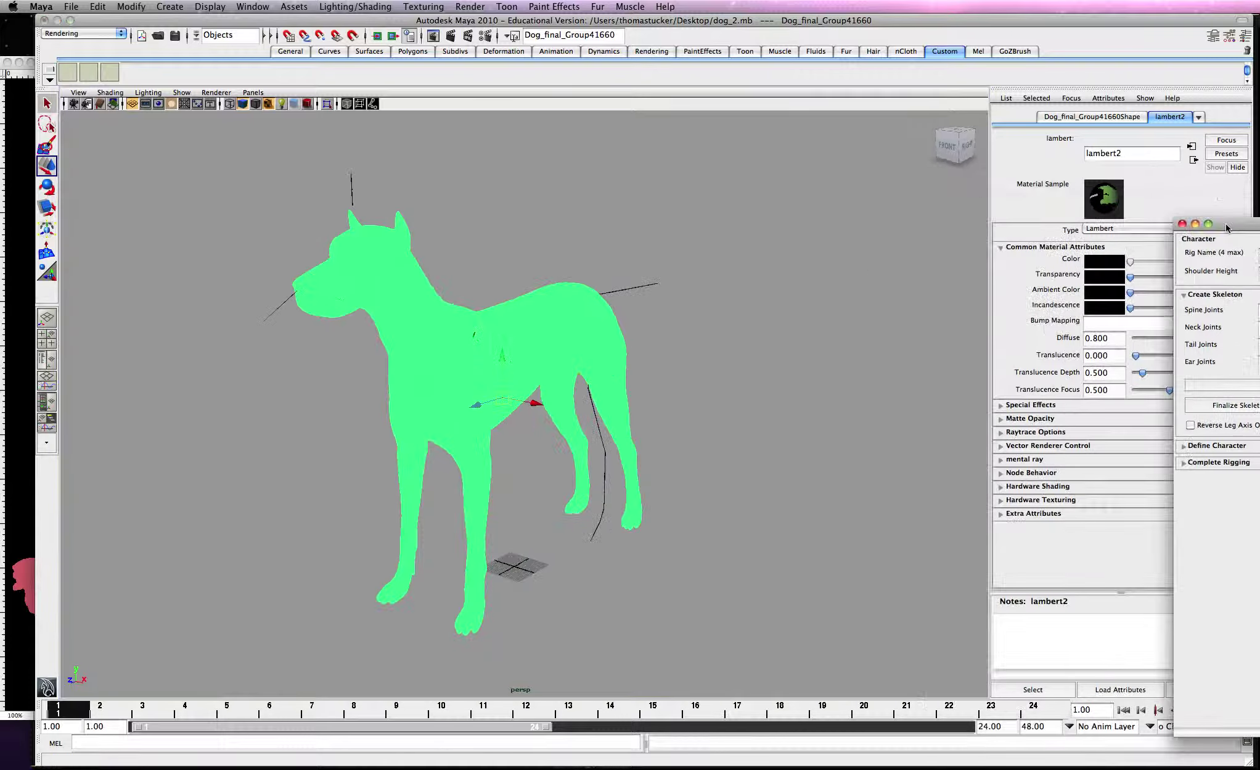
# - Create layer1, add the dog mesh to it, and set the layer to template
pyautogui.click(1246, 35)
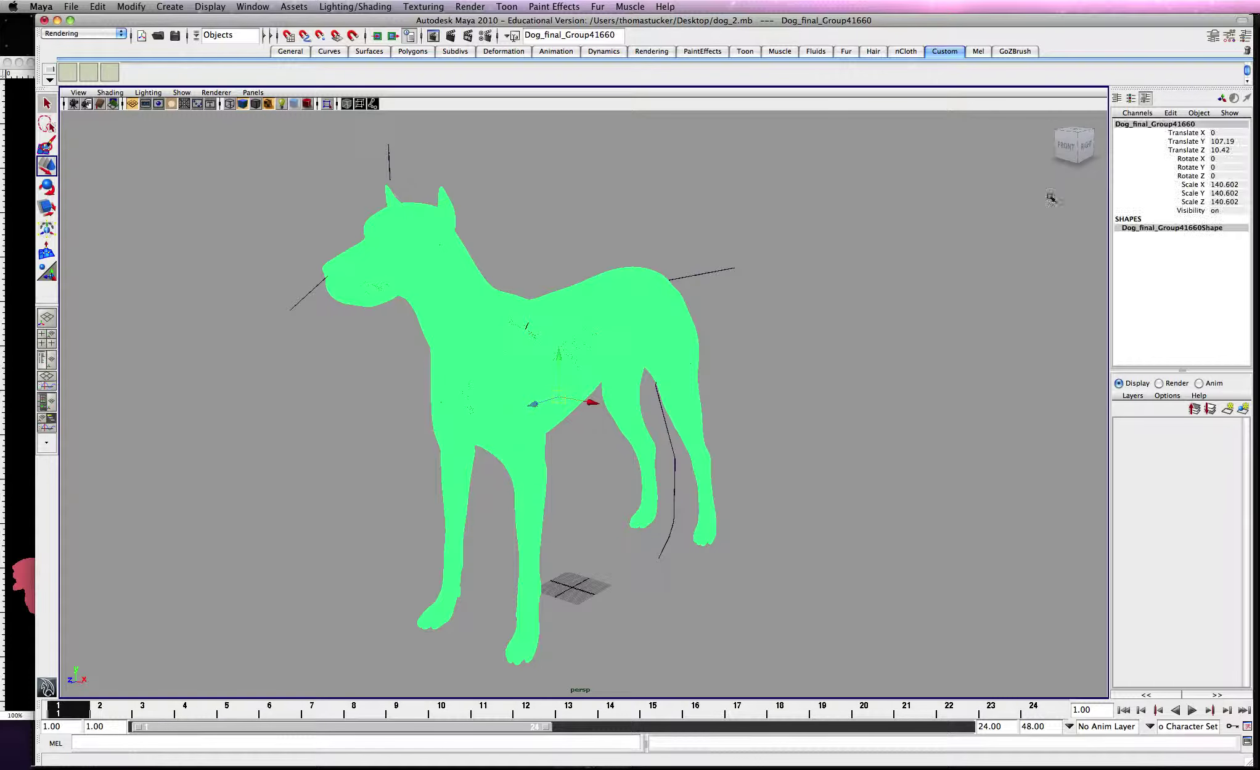
pyautogui.click(1131, 397)
pyautogui.click(1138, 407)
pyautogui.rightClick(1157, 424)
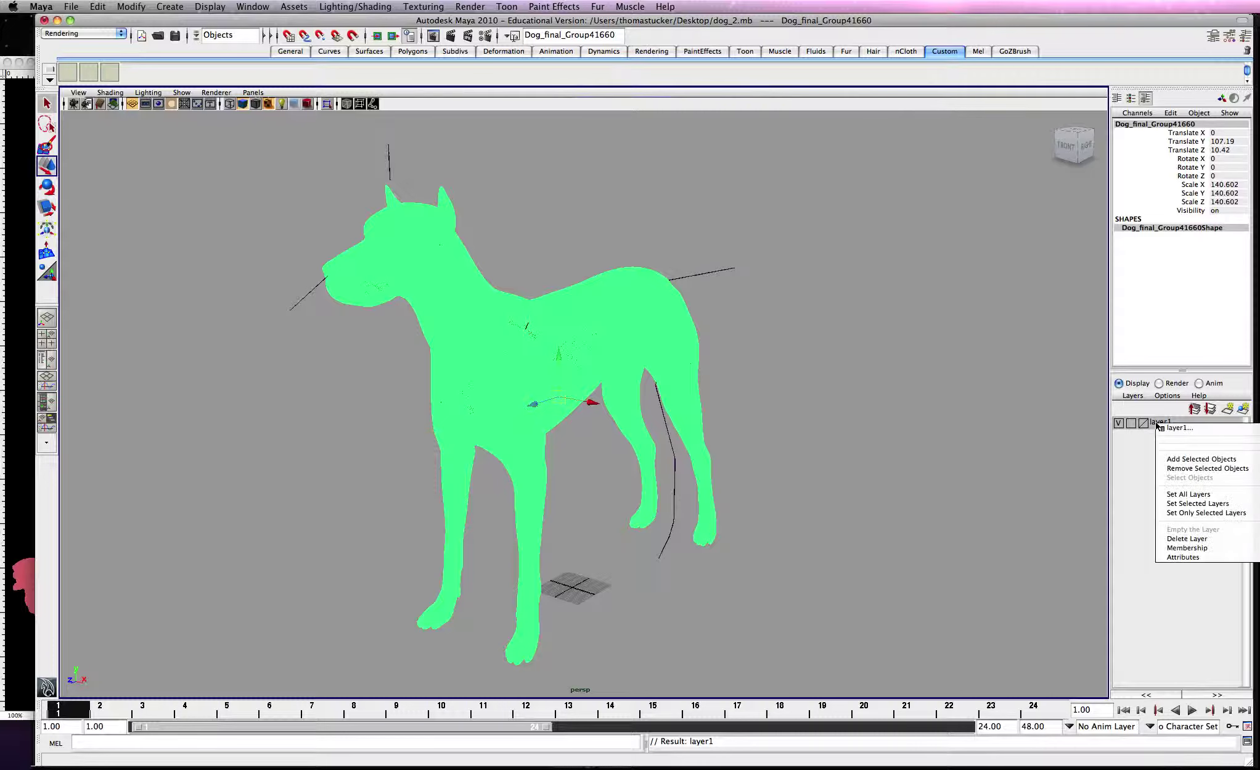
pyautogui.click(1178, 446)
pyautogui.click(1131, 423)
# - Untemplate layer1 and toggle the dog mesh's visibility to check the skeleton inside
pyautogui.click(945, 439)
pyautogui.keyDown('alt'); pyautogui.moveTo(861, 405); pyautogui.dragTo(825, 379); pyautogui.keyUp('alt')
pyautogui.click(1131, 423)
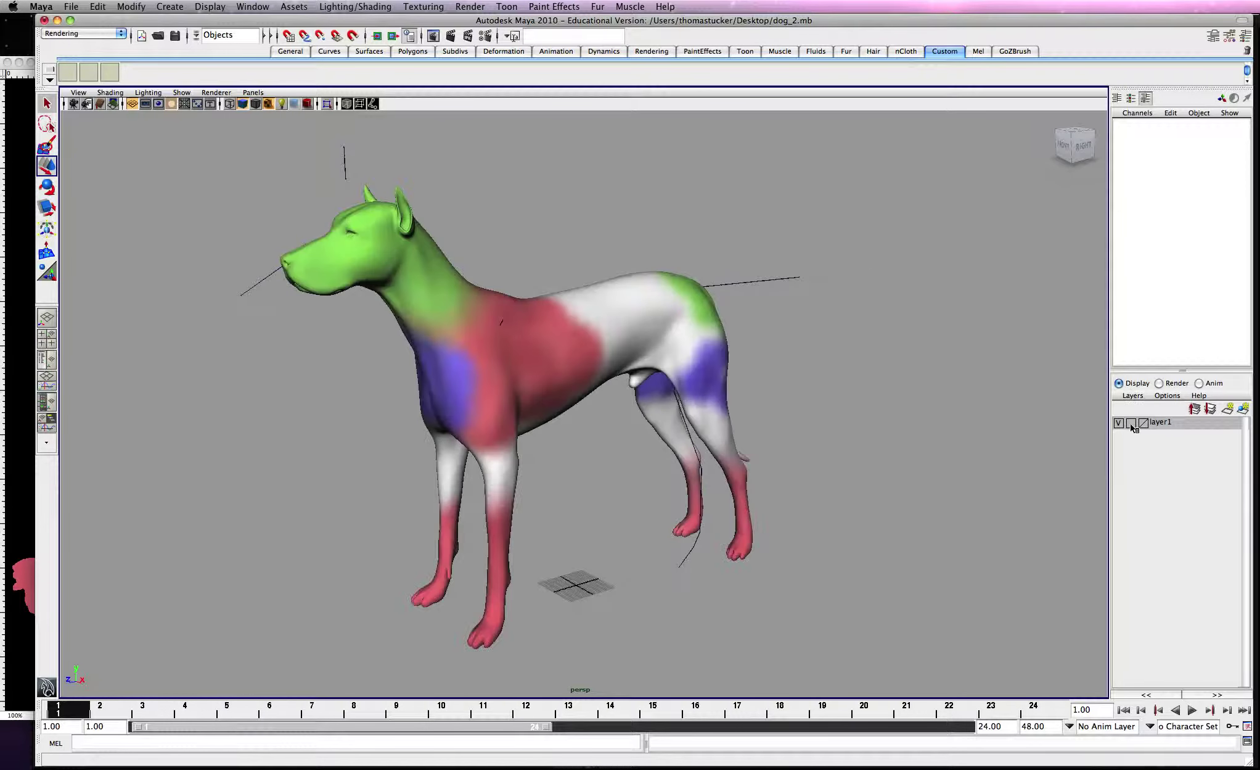
pyautogui.click(1119, 423)
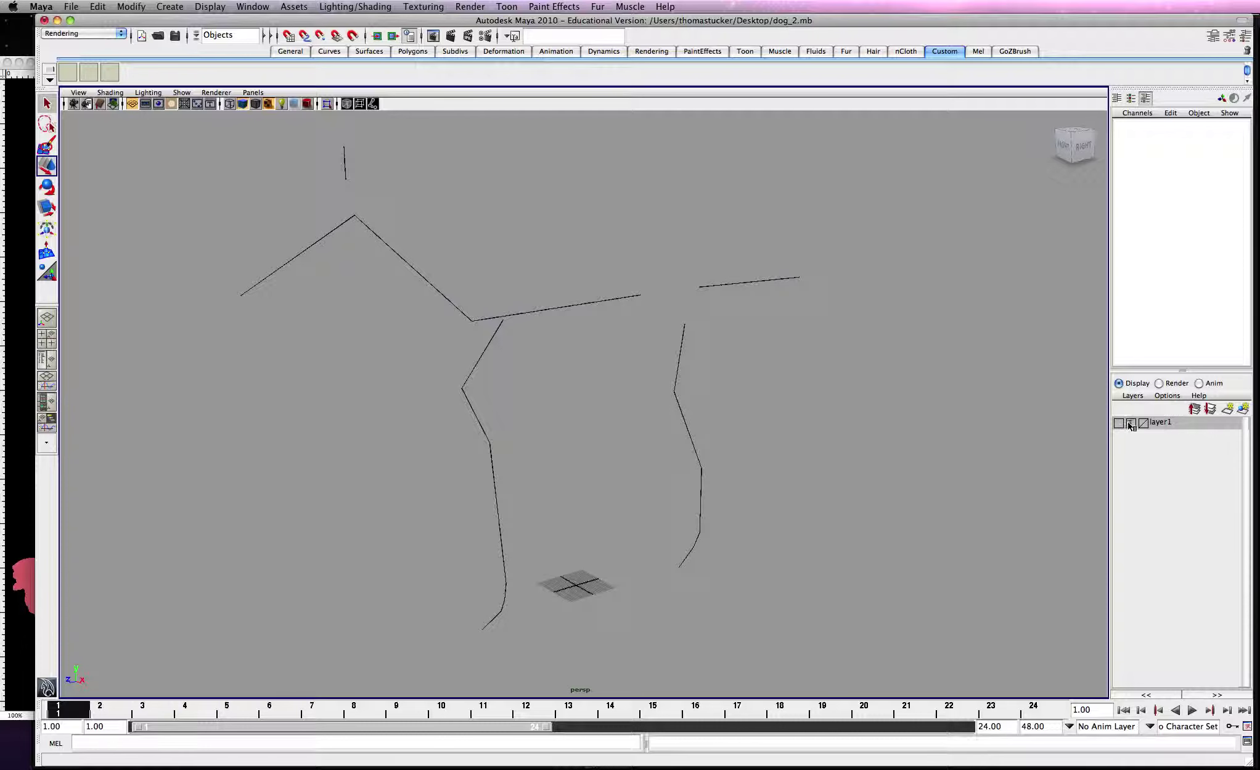
pyautogui.click(1120, 424)
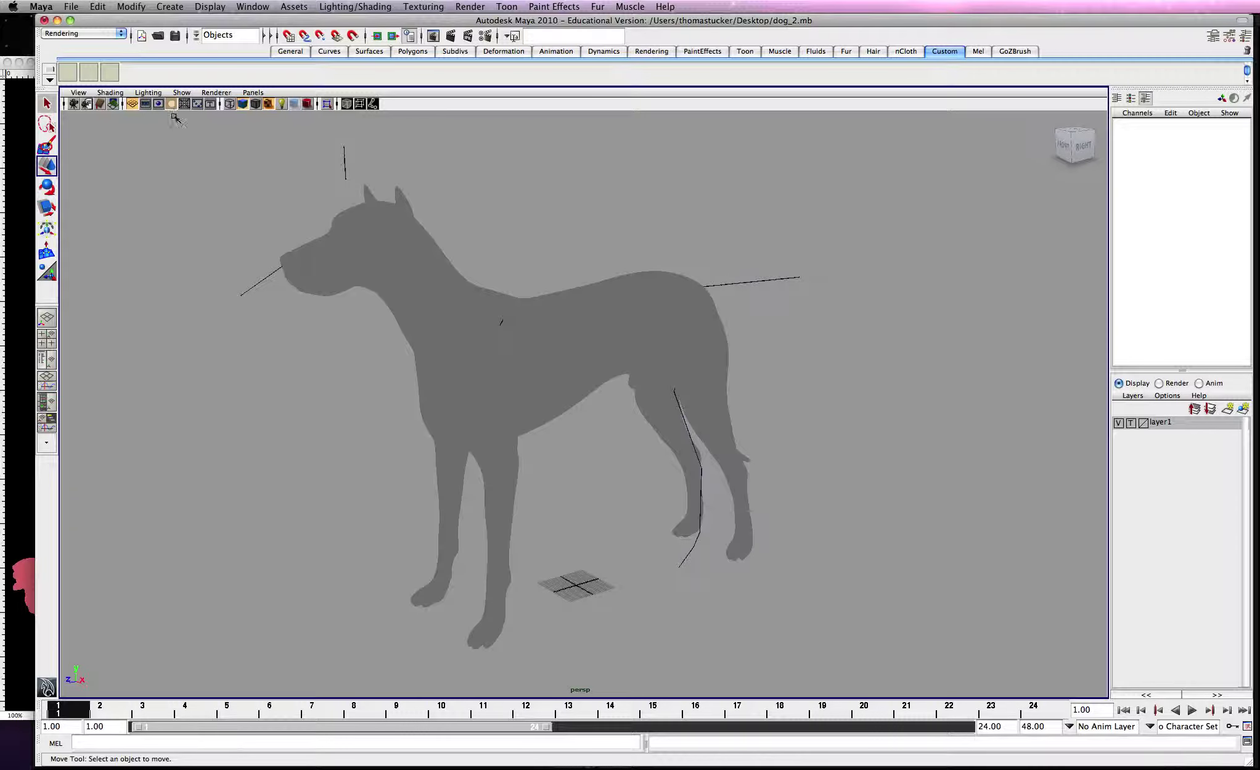
# - Enable X-Ray Joints so the skeleton shows through, then set layer1 to reference
pyautogui.click(108, 91)
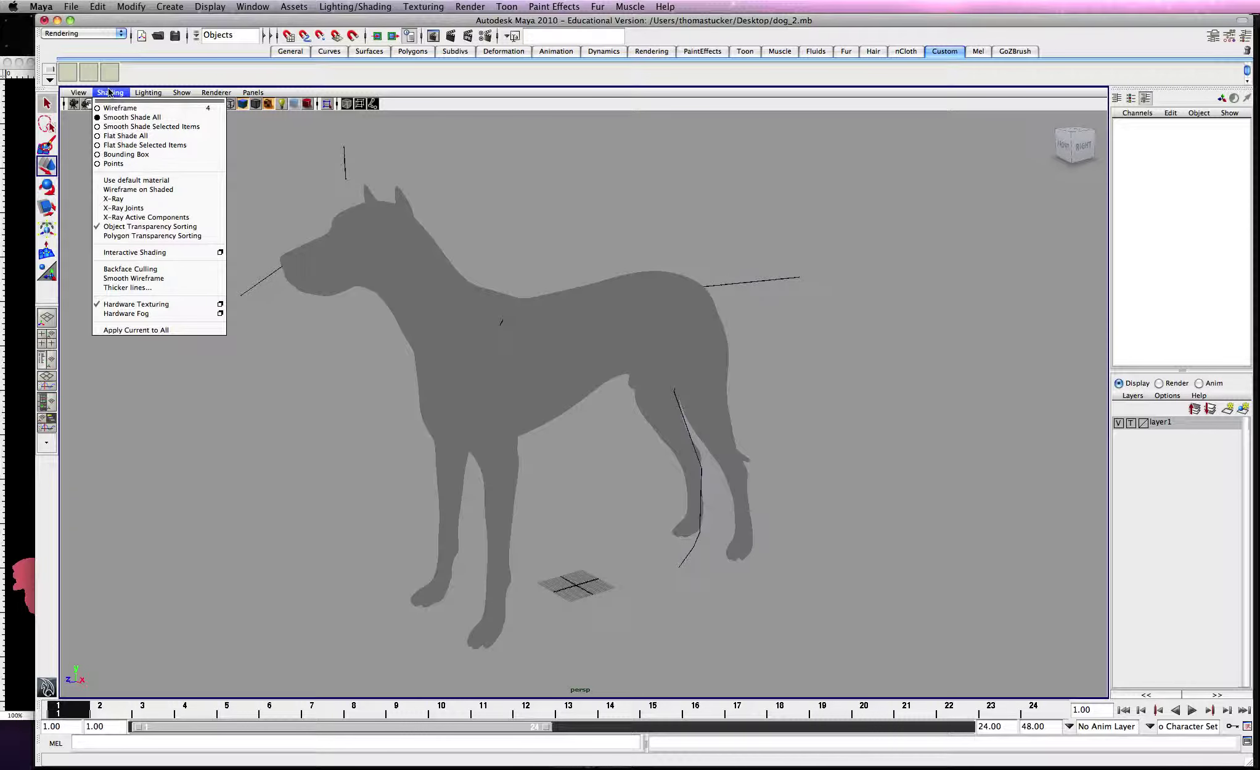
pyautogui.click(148, 208)
pyautogui.keyDown('alt'); pyautogui.moveTo(462, 253); pyautogui.dragTo(553, 264); pyautogui.keyUp('alt')
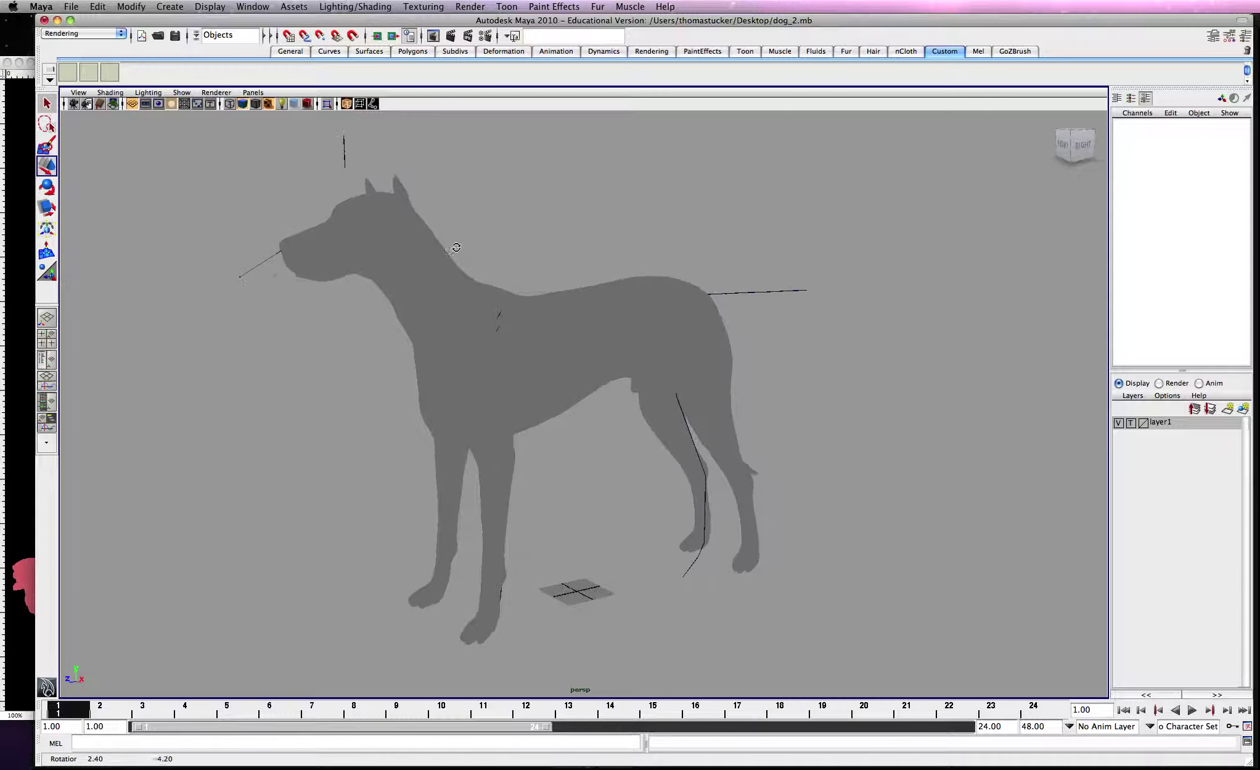
pyautogui.click(1118, 423)
pyautogui.click(1119, 423)
pyautogui.keyDown('alt'); pyautogui.moveTo(715, 373); pyautogui.dragTo(717, 368); pyautogui.keyUp('alt')
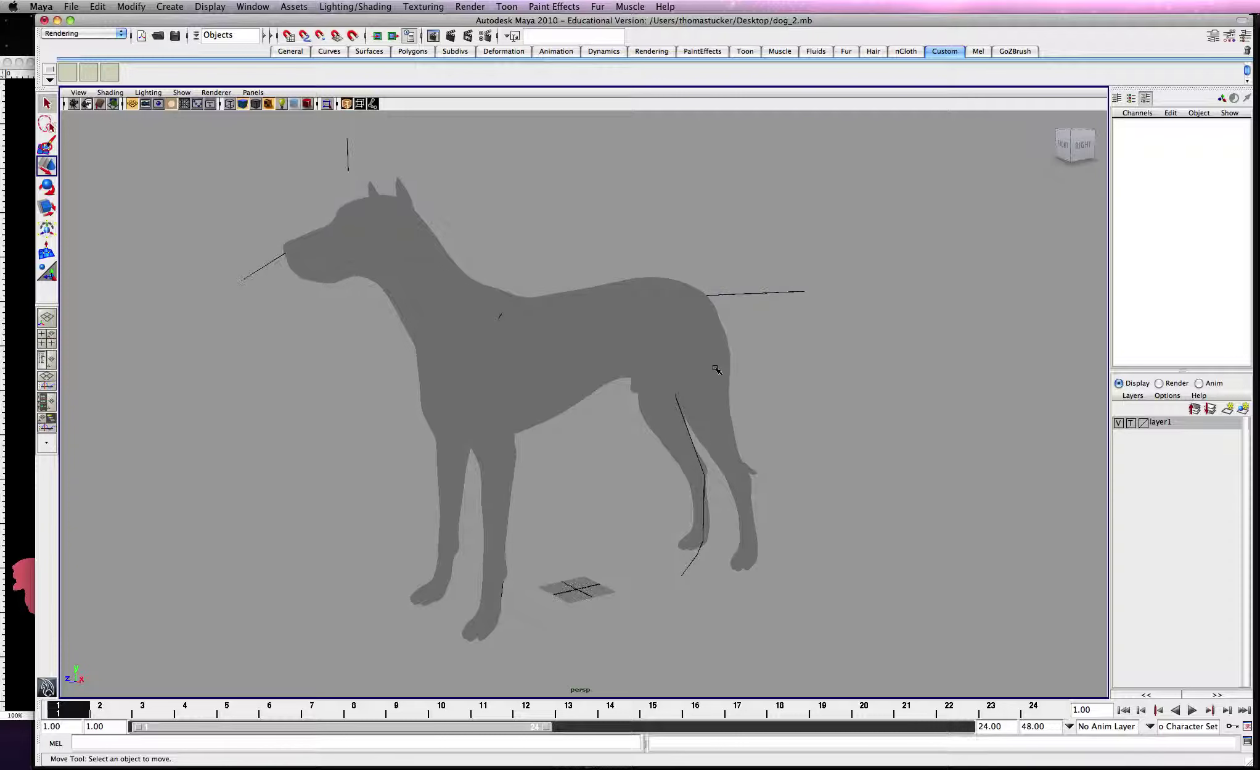
pyautogui.click(1131, 423)
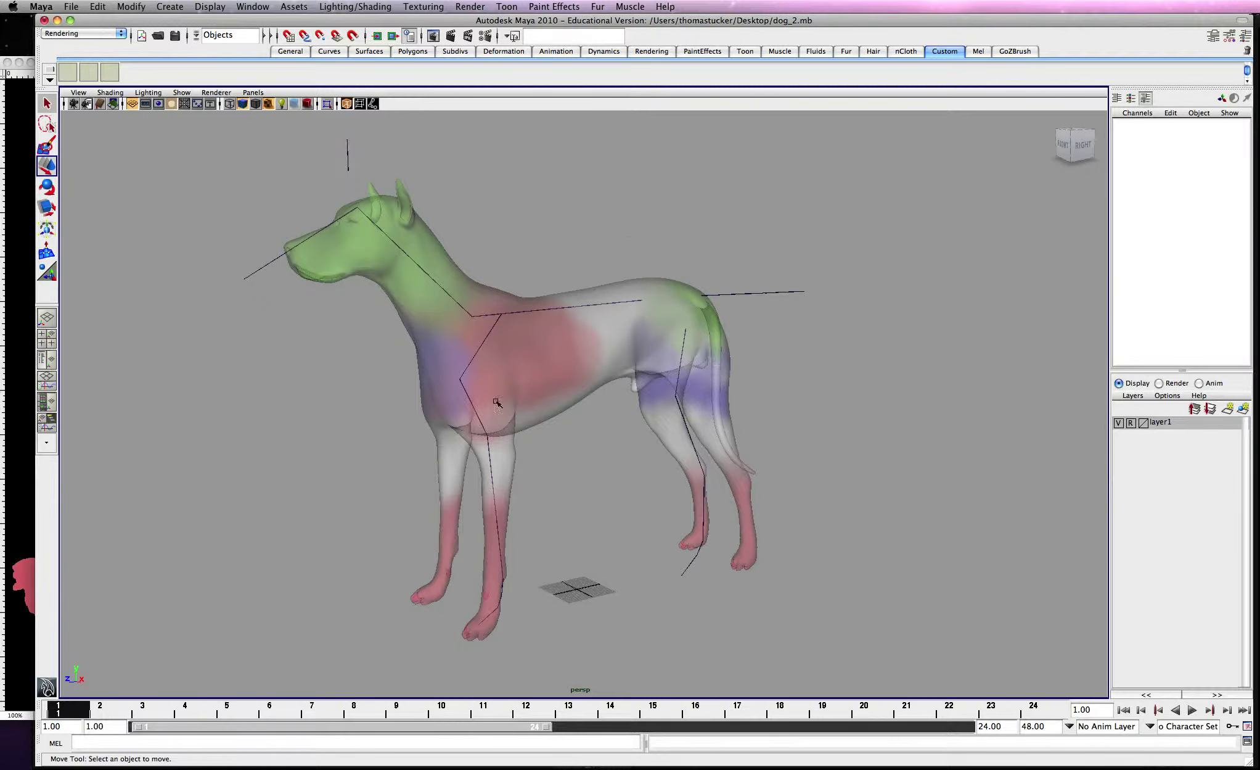
# - Align the left front shoulder and knee joints inside the dog's foreleg, then select the foot joint
pyautogui.moveTo(496, 402)
pyautogui.keyDown('alt'); pyautogui.mouseDown()
pyautogui.moveTo(616, 402)
pyautogui.moveTo(661, 426)
pyautogui.moveTo(557, 419)
pyautogui.moveTo(518, 393)
pyautogui.mouseUp(); pyautogui.keyUp('alt')
pyautogui.click(473, 344)
pyautogui.keyDown('alt'); pyautogui.moveTo(473, 343); pyautogui.dragTo(619, 436); pyautogui.keyUp('alt')
pyautogui.click(579, 446)
pyautogui.keyDown('alt'); pyautogui.moveTo(619, 436); pyautogui.dragTo(501, 453); pyautogui.keyUp('alt')
pyautogui.moveTo(414, 427); pyautogui.dragTo(419, 437)
pyautogui.keyDown('alt'); pyautogui.moveTo(479, 582); pyautogui.dragTo(471, 526); pyautogui.keyUp('alt')
pyautogui.press('Down')
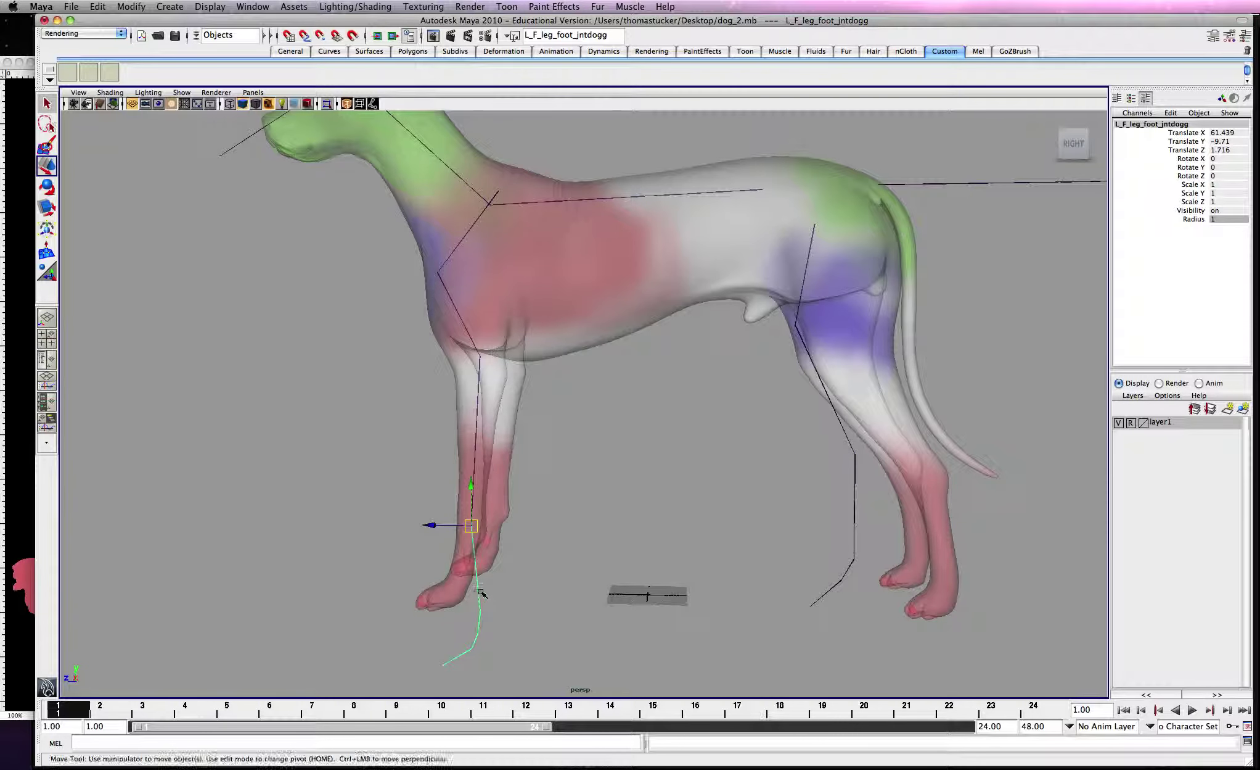
# - Move the left front fetlock joint up and sideways into the foreleg
pyautogui.click(483, 616)
pyautogui.moveTo(483, 616); pyautogui.dragTo(464, 554)
pyautogui.keyDown('alt'); pyautogui.moveTo(323, 556); pyautogui.dragTo(543, 586); pyautogui.keyUp('alt')
pyautogui.moveTo(653, 593); pyautogui.dragTo(661, 592)
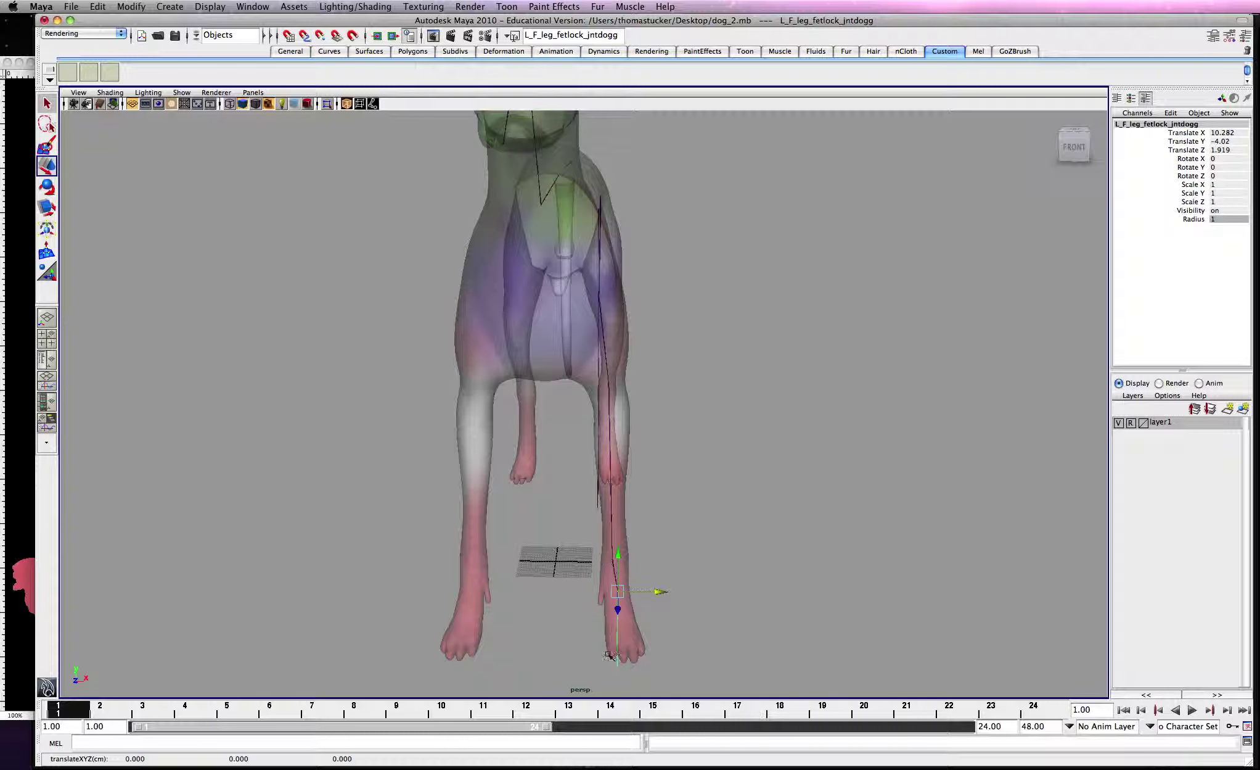
# - Move the coffin joint down into the left front paw, to Translate Z -2.34
pyautogui.click(623, 634)
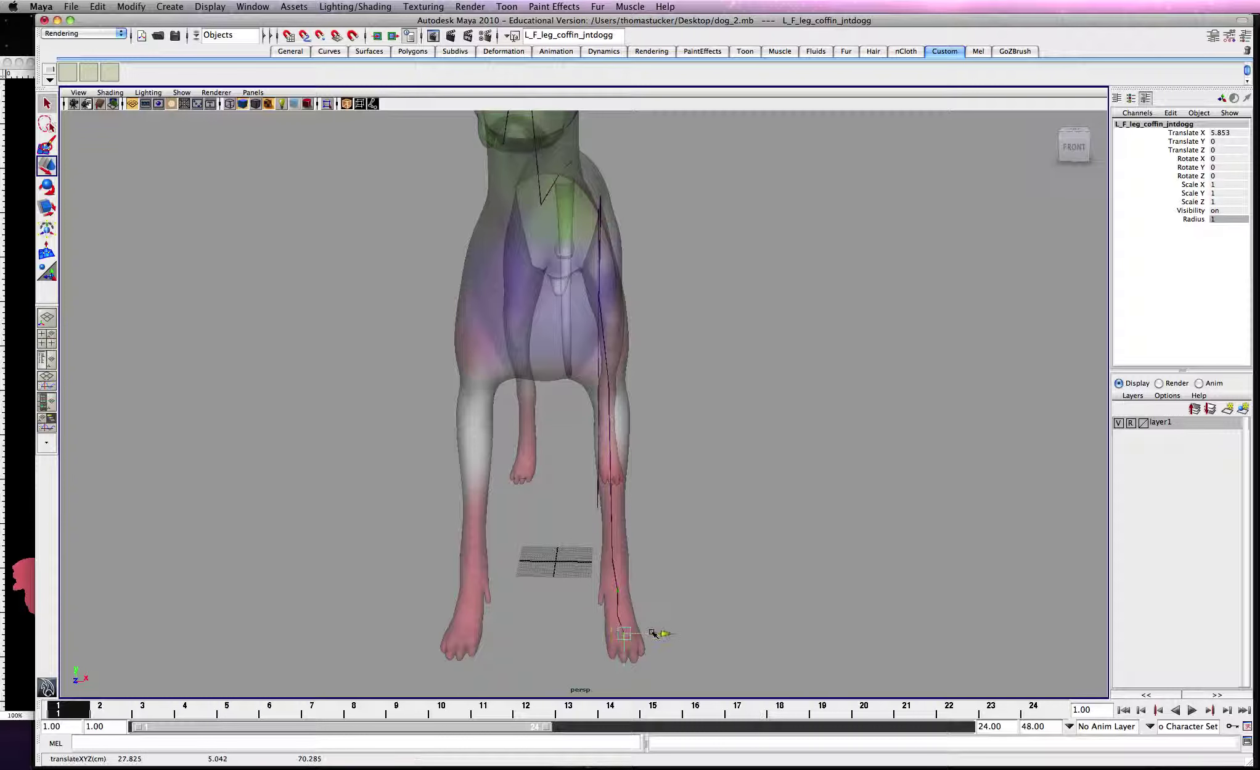
pyautogui.click(628, 624)
pyautogui.click(617, 616)
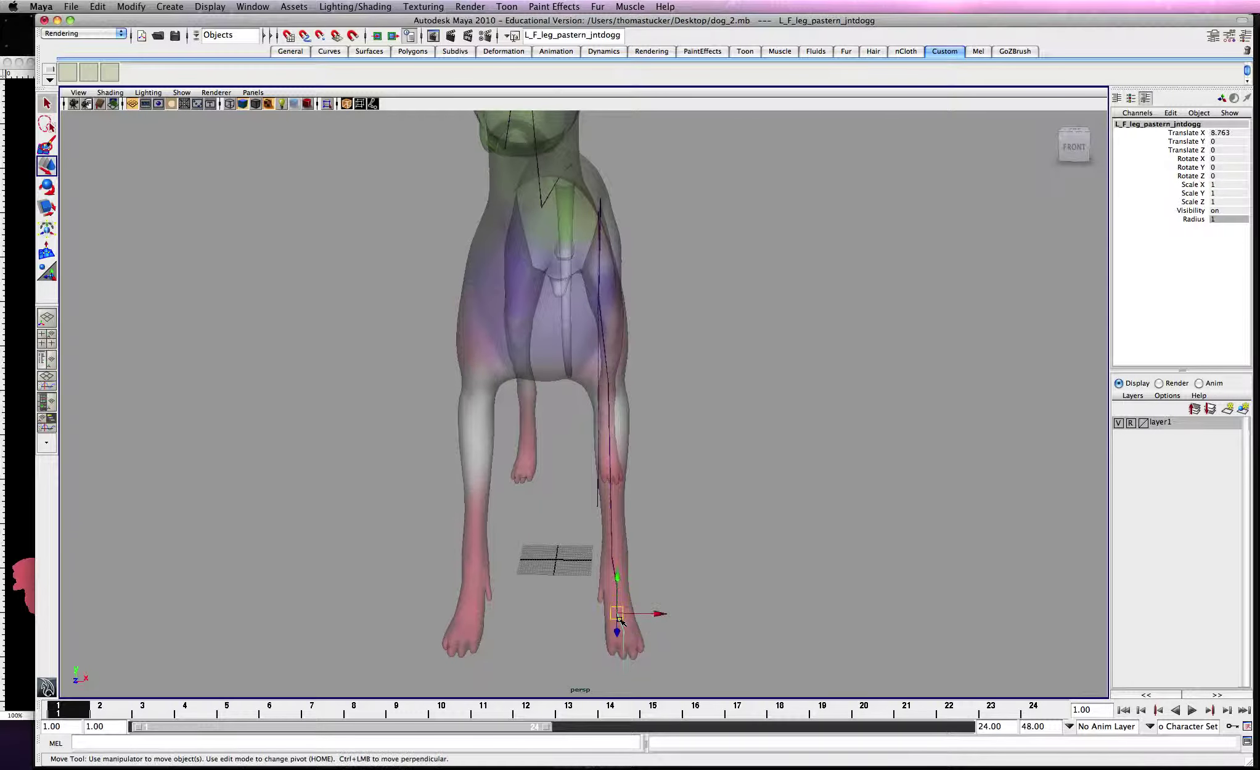
pyautogui.click(624, 658)
pyautogui.moveTo(626, 657); pyautogui.dragTo(671, 412)
pyautogui.click(651, 632)
pyautogui.keyDown('alt'); pyautogui.moveTo(679, 360); pyautogui.dragTo(469, 468, button='right'); pyautogui.keyUp('alt')
pyautogui.keyDown('alt'); pyautogui.moveTo(469, 469); pyautogui.dragTo(466, 432); pyautogui.keyUp('alt')
pyautogui.keyDown('alt'); pyautogui.moveTo(466, 433); pyautogui.dragTo(563, 406, button='right'); pyautogui.keyUp('alt')
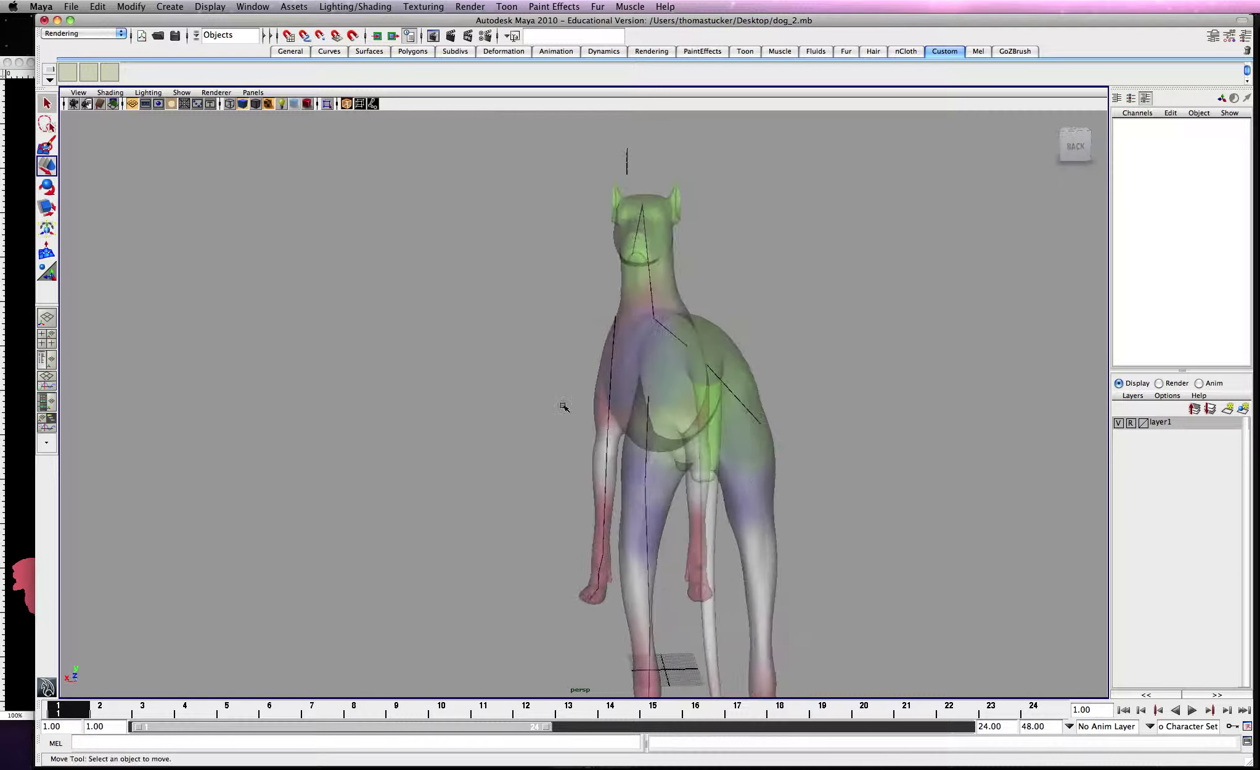
# - Move the left hind upper leg, knee and foot joints into the back leg
pyautogui.click(648, 401)
pyautogui.moveTo(623, 400); pyautogui.dragTo(601, 399)
pyautogui.keyDown('alt'); pyautogui.moveTo(465, 494); pyautogui.dragTo(674, 520); pyautogui.keyUp('alt')
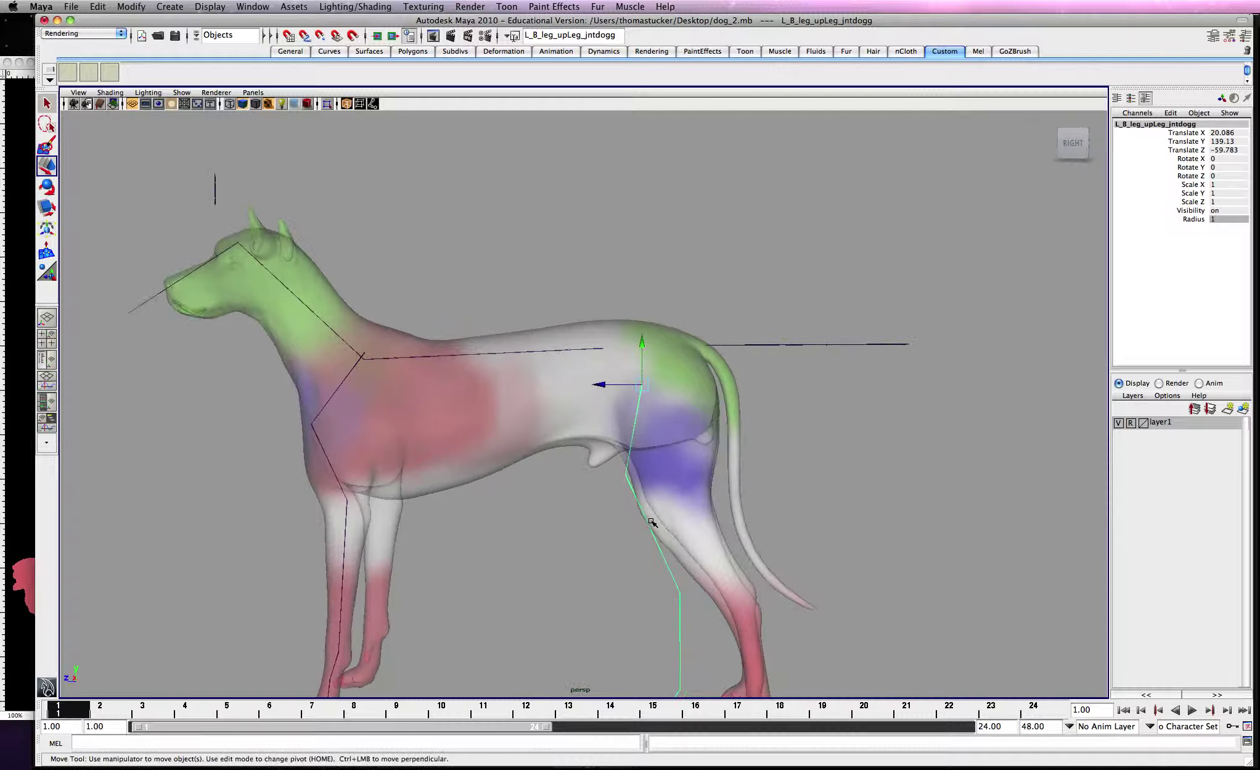
pyautogui.click(650, 524)
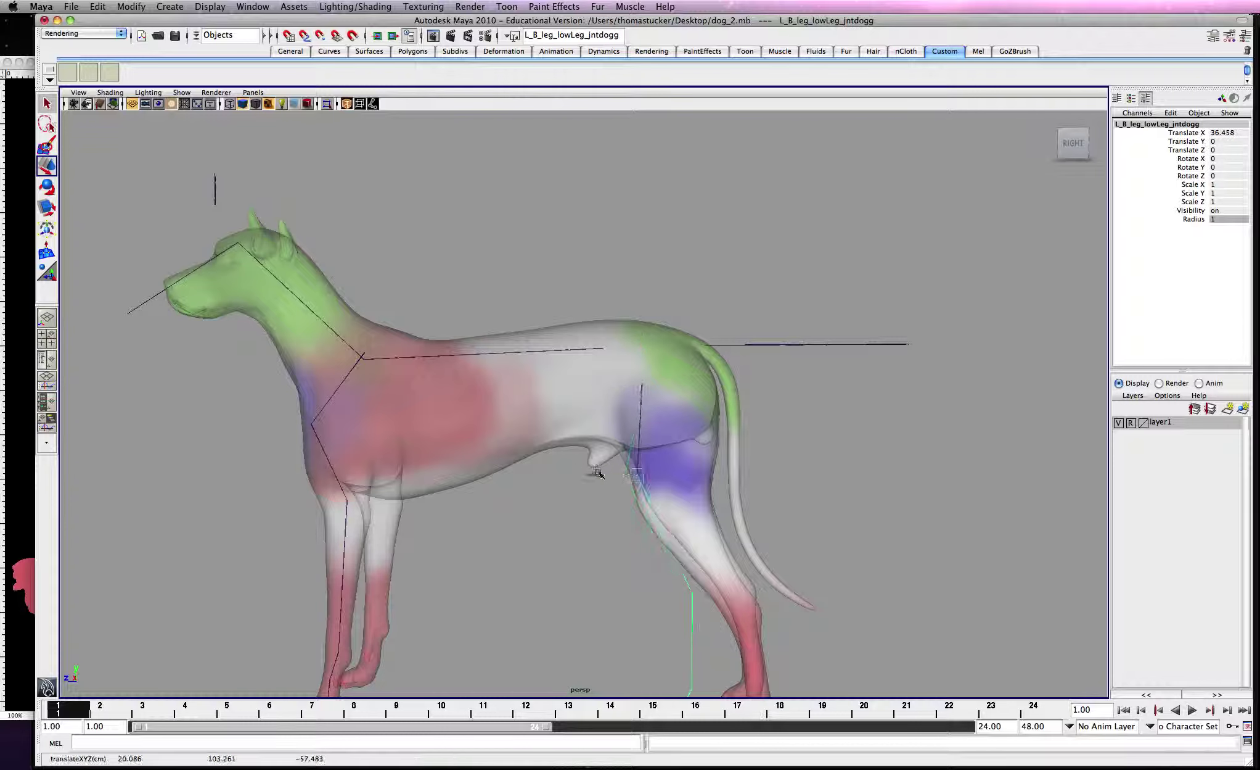
pyautogui.moveTo(601, 473); pyautogui.dragTo(637, 541)
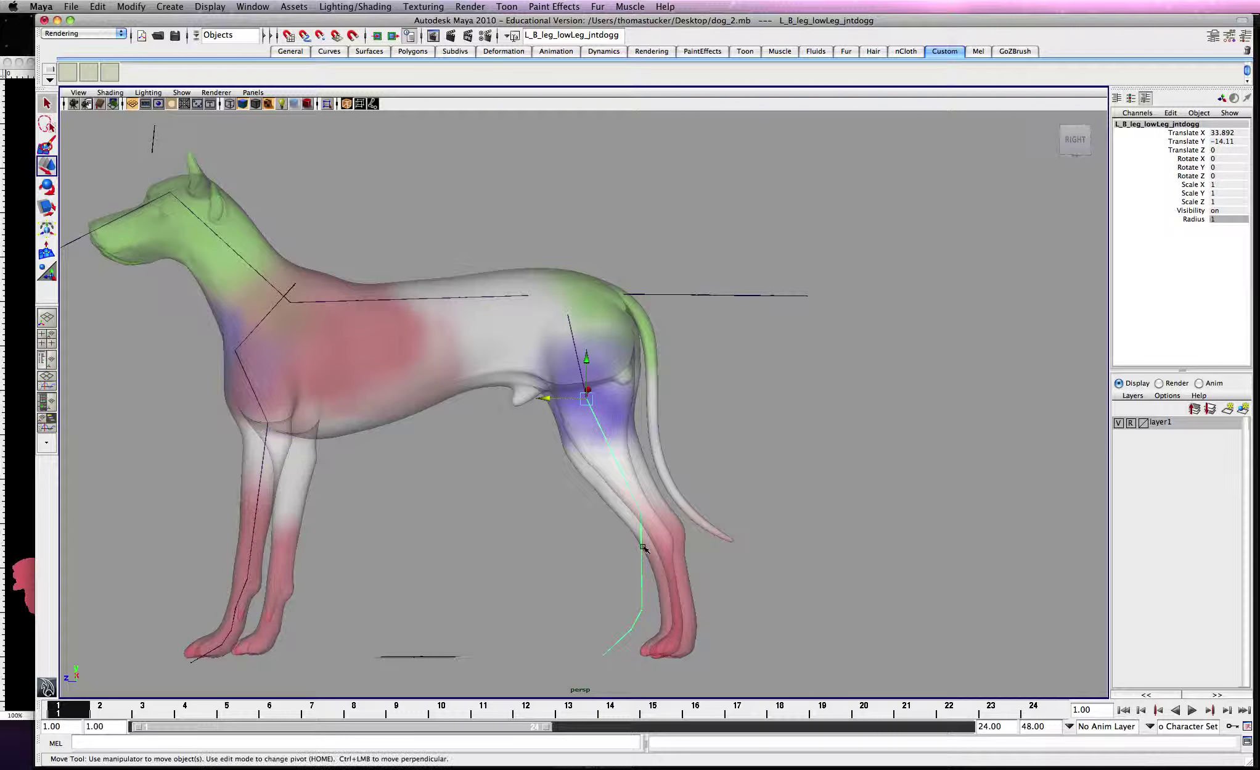
pyautogui.click(642, 541)
pyautogui.moveTo(630, 513); pyautogui.dragTo(703, 585)
pyautogui.click(704, 585)
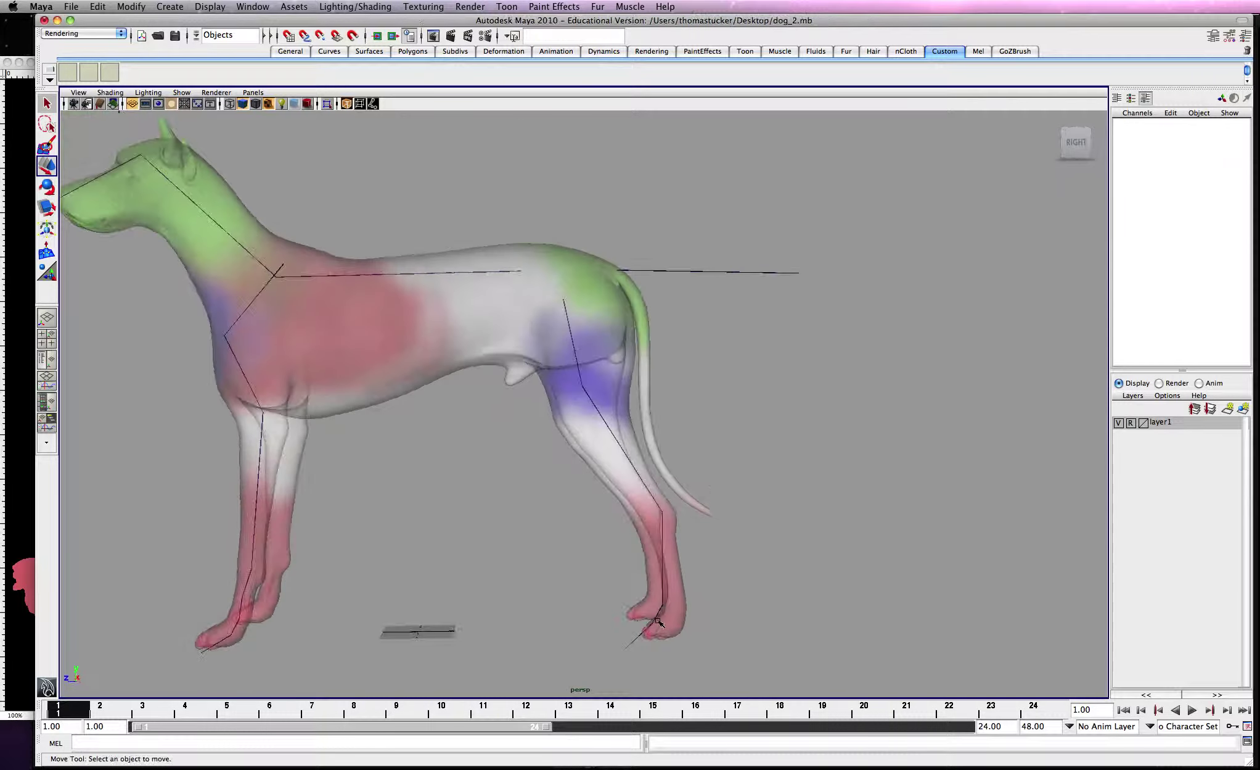
# - Place the L_B_leg_fetlock and L_B_leg_pastern joints inside the hind foot, undoing one bad move
pyautogui.click(658, 615)
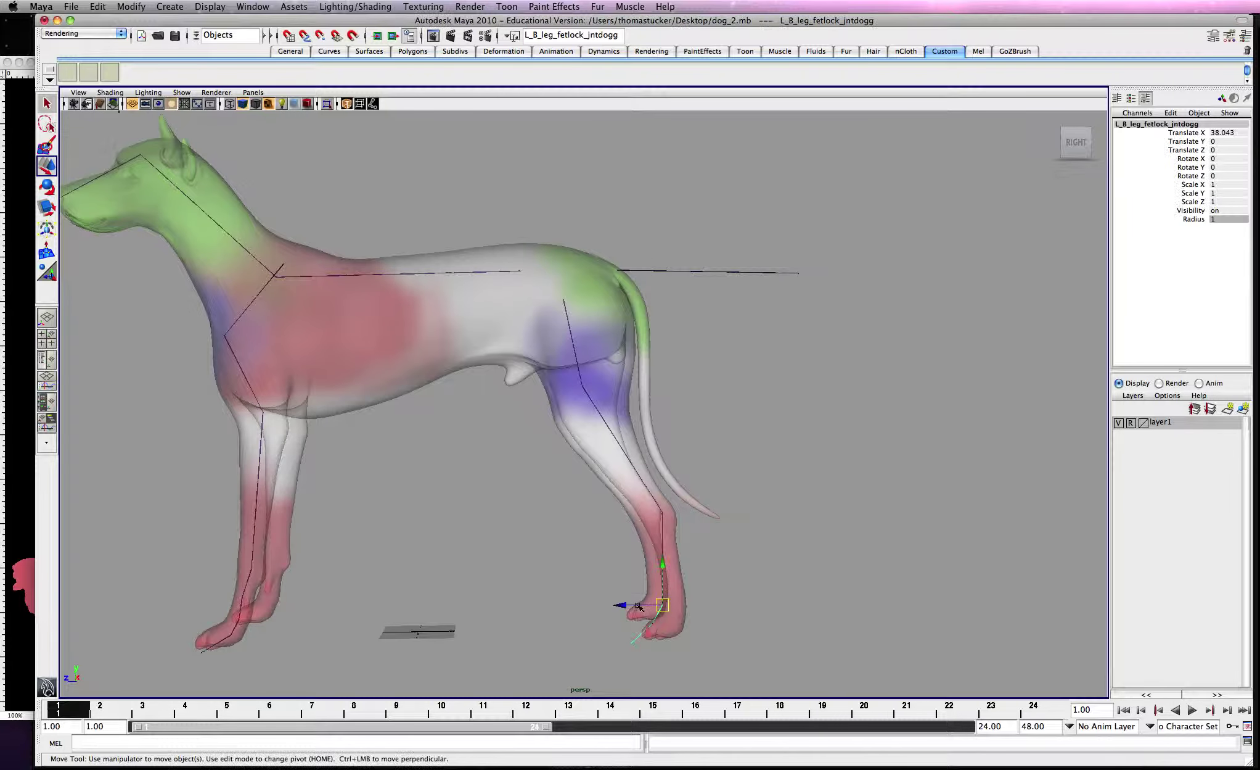
pyautogui.moveTo(642, 608); pyautogui.dragTo(681, 529)
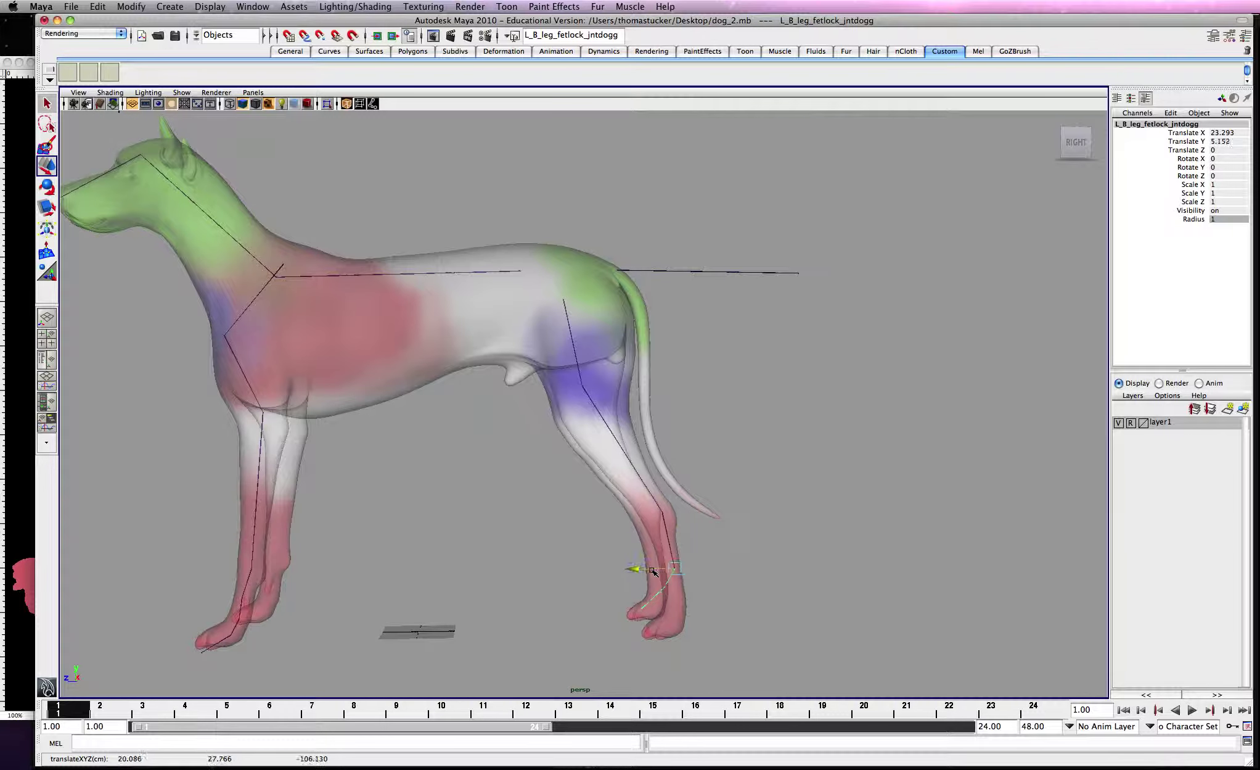
pyautogui.press('z')
pyautogui.press('z')
pyautogui.press('z')
pyautogui.click(672, 574)
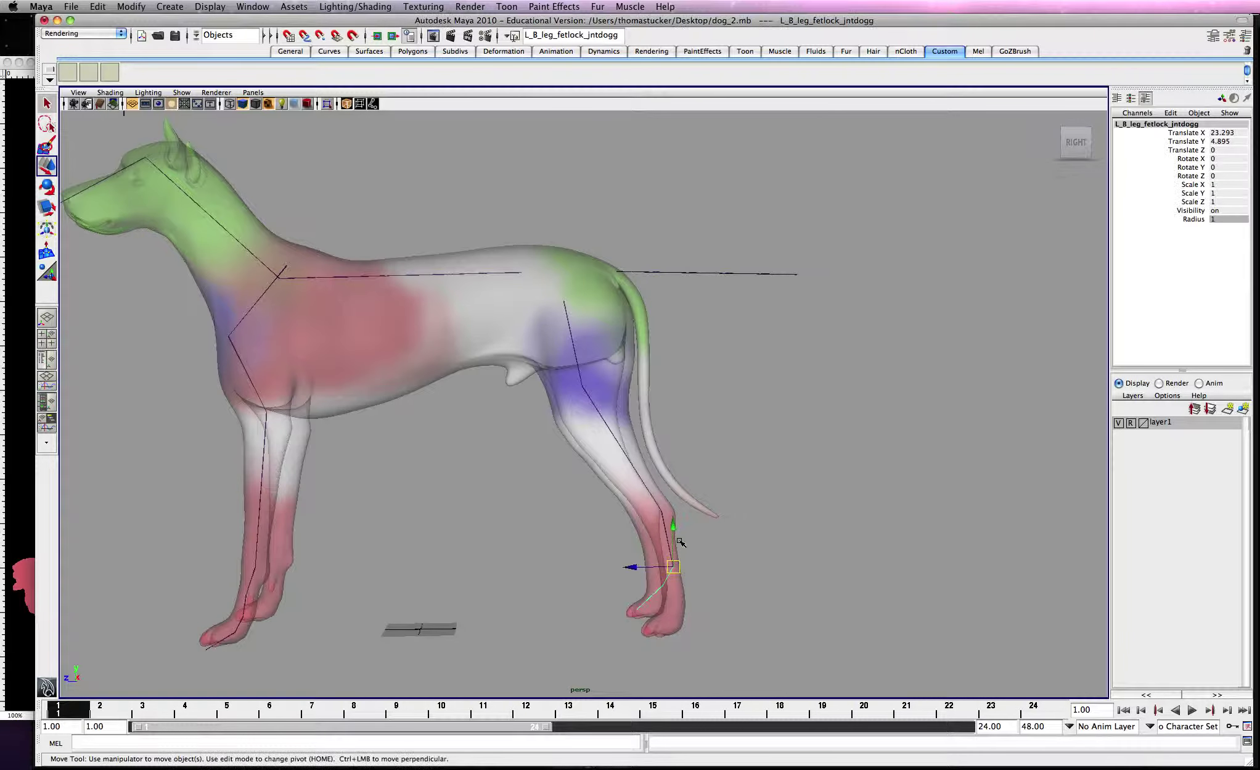
pyautogui.moveTo(676, 526); pyautogui.dragTo(674, 580)
pyautogui.moveTo(558, 568)
pyautogui.keyDown('alt'); pyautogui.mouseDown()
pyautogui.moveTo(681, 563)
pyautogui.moveTo(526, 557)
pyautogui.moveTo(537, 558)
pyautogui.mouseUp(); pyautogui.keyUp('alt')
pyautogui.click(679, 624)
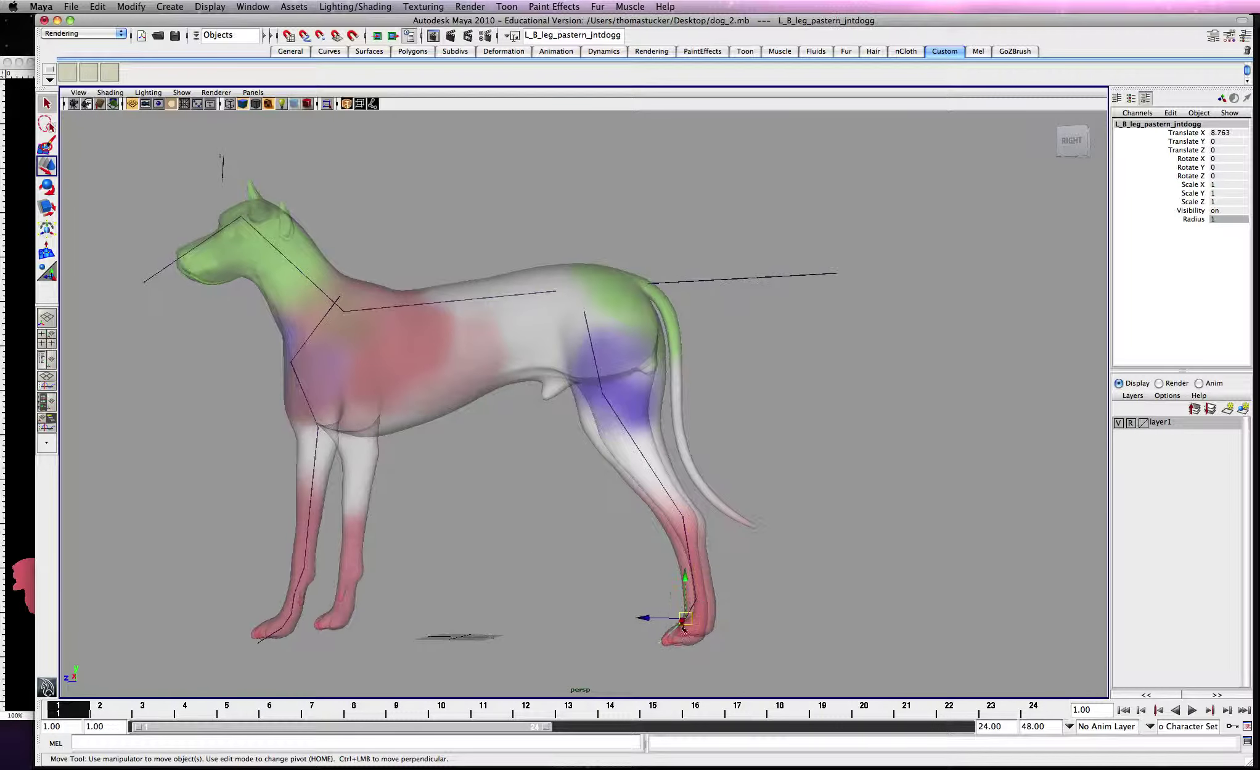
pyautogui.moveTo(653, 616); pyautogui.dragTo(666, 539)
# - Reposition the tail joints down along the tail, ending tailStart_jnt6dogg at the tip, X 26.41
pyautogui.click(687, 278)
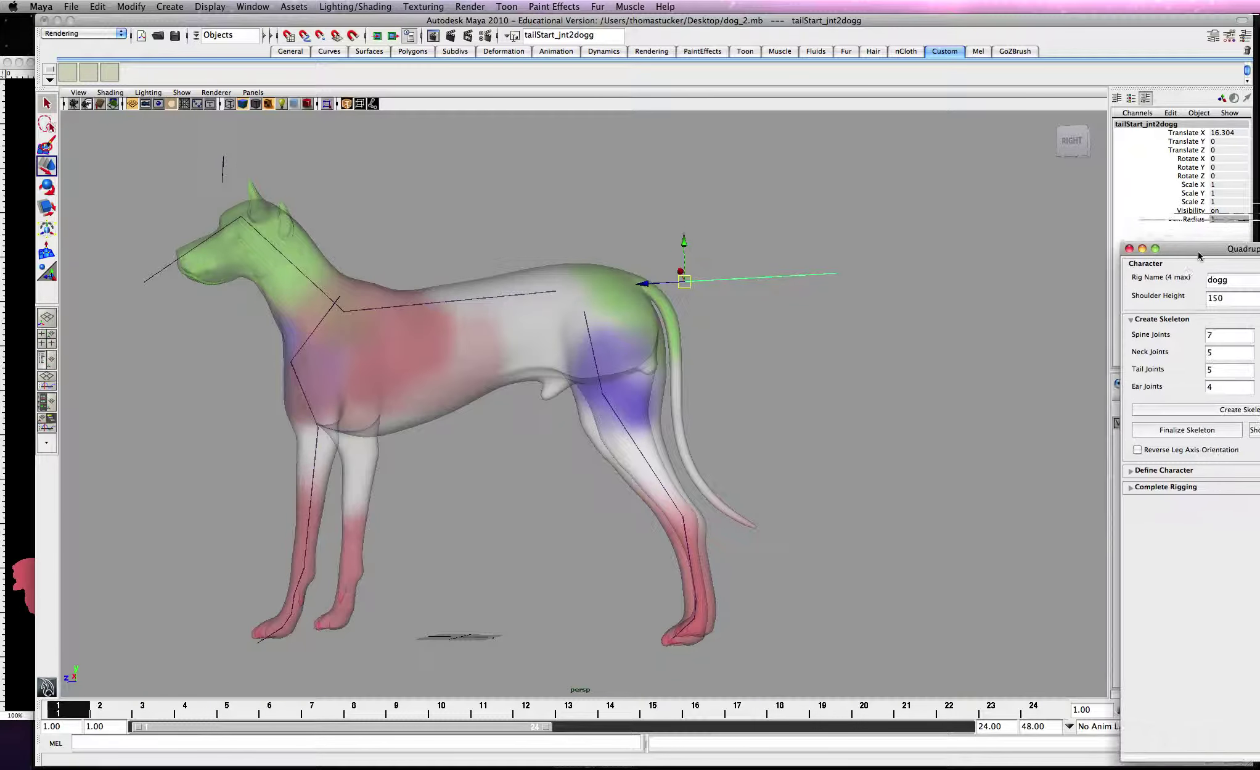
pyautogui.scroll(3, 847, 402)
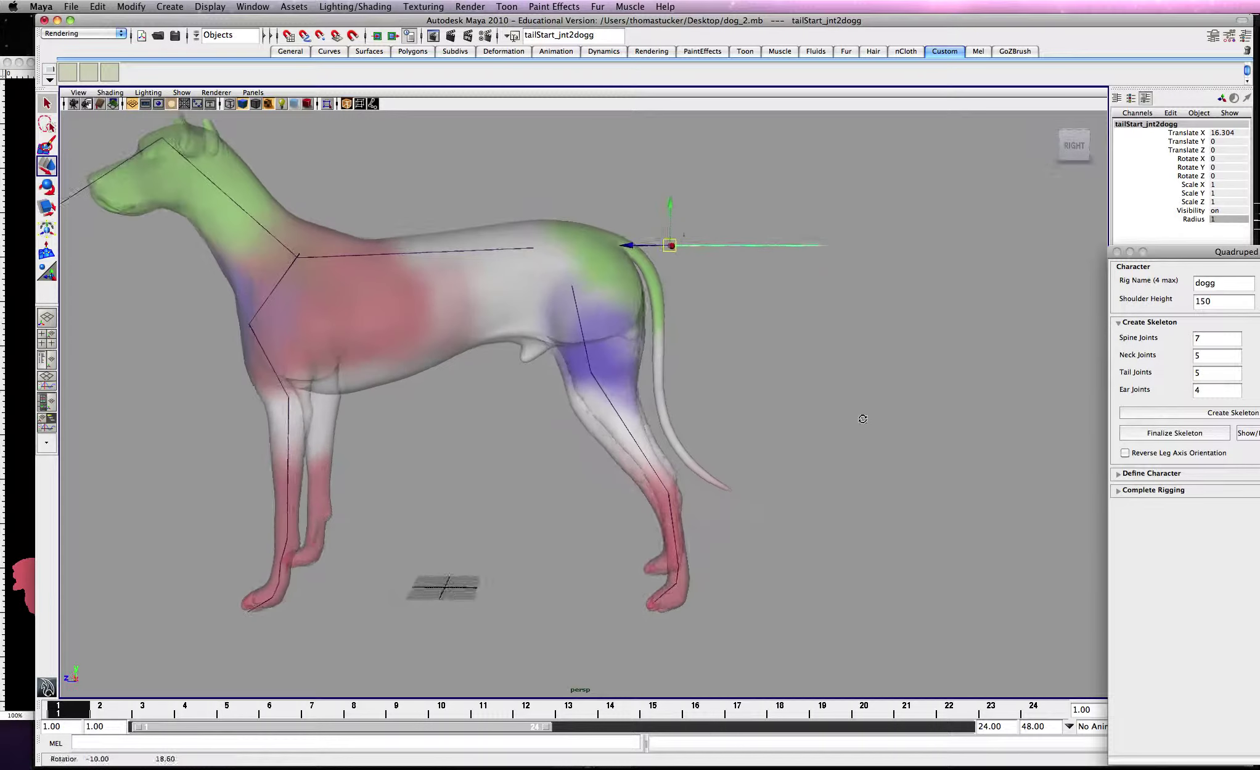
pyautogui.moveTo(666, 245); pyautogui.dragTo(663, 424)
pyautogui.click(668, 250)
pyautogui.click(655, 281)
pyautogui.click(656, 350)
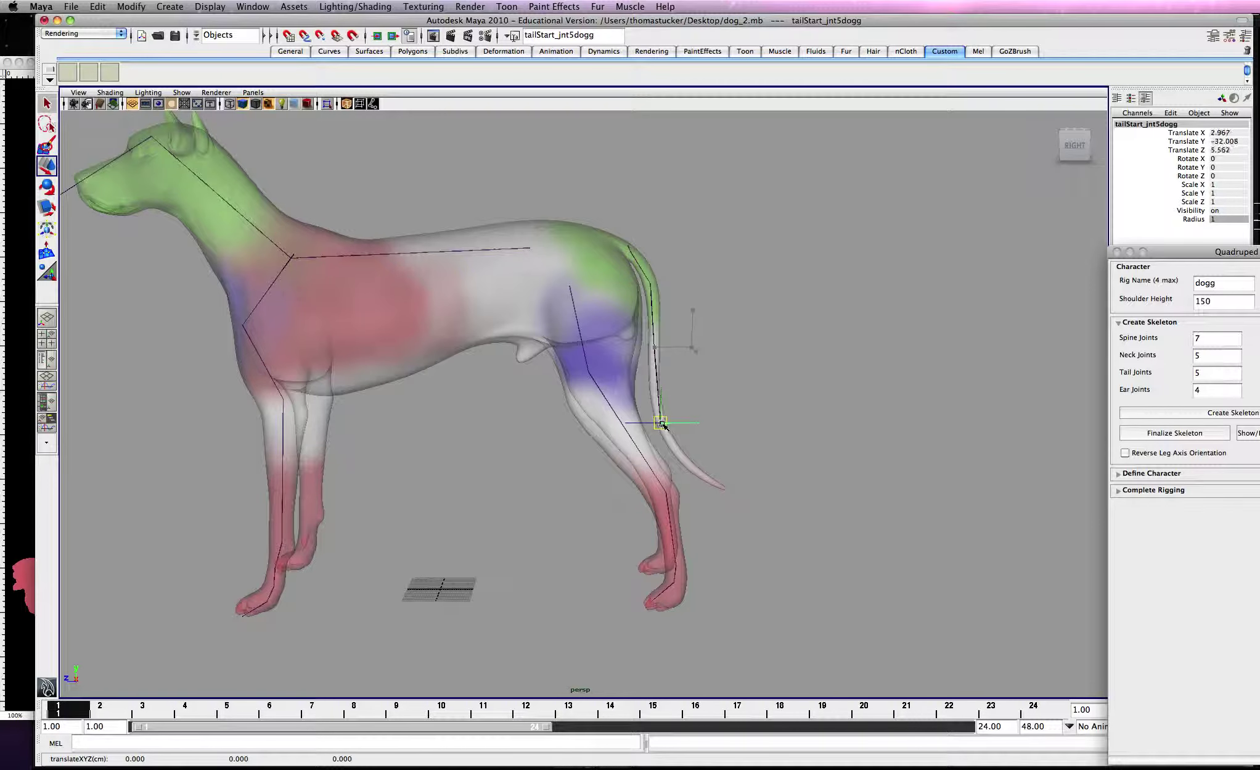
pyautogui.click(701, 424)
pyautogui.moveTo(700, 425); pyautogui.dragTo(722, 487)
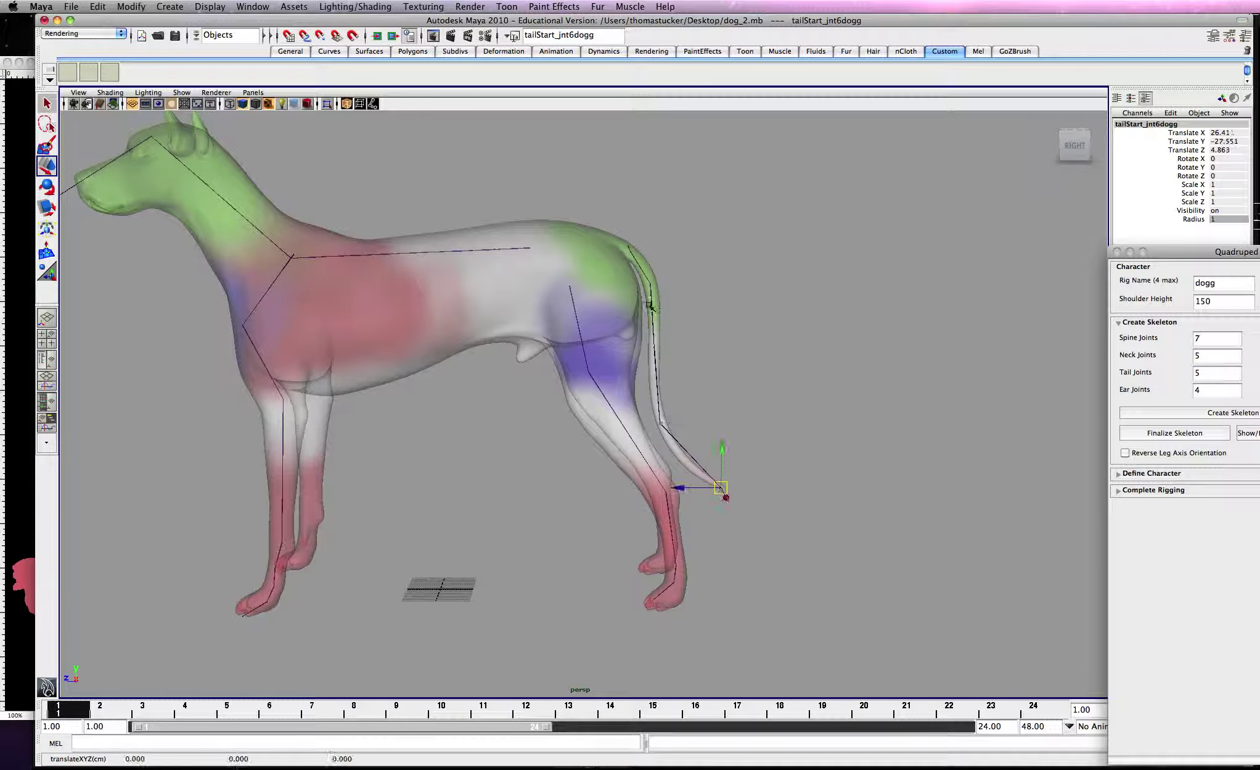
pyautogui.keyDown('alt'); pyautogui.moveTo(612, 310); pyautogui.dragTo(543, 430); pyautogui.keyUp('alt')
pyautogui.press('[')
pyautogui.keyDown('alt'); pyautogui.moveTo(579, 385); pyautogui.dragTo(692, 466, button='middle'); pyautogui.keyUp('alt')
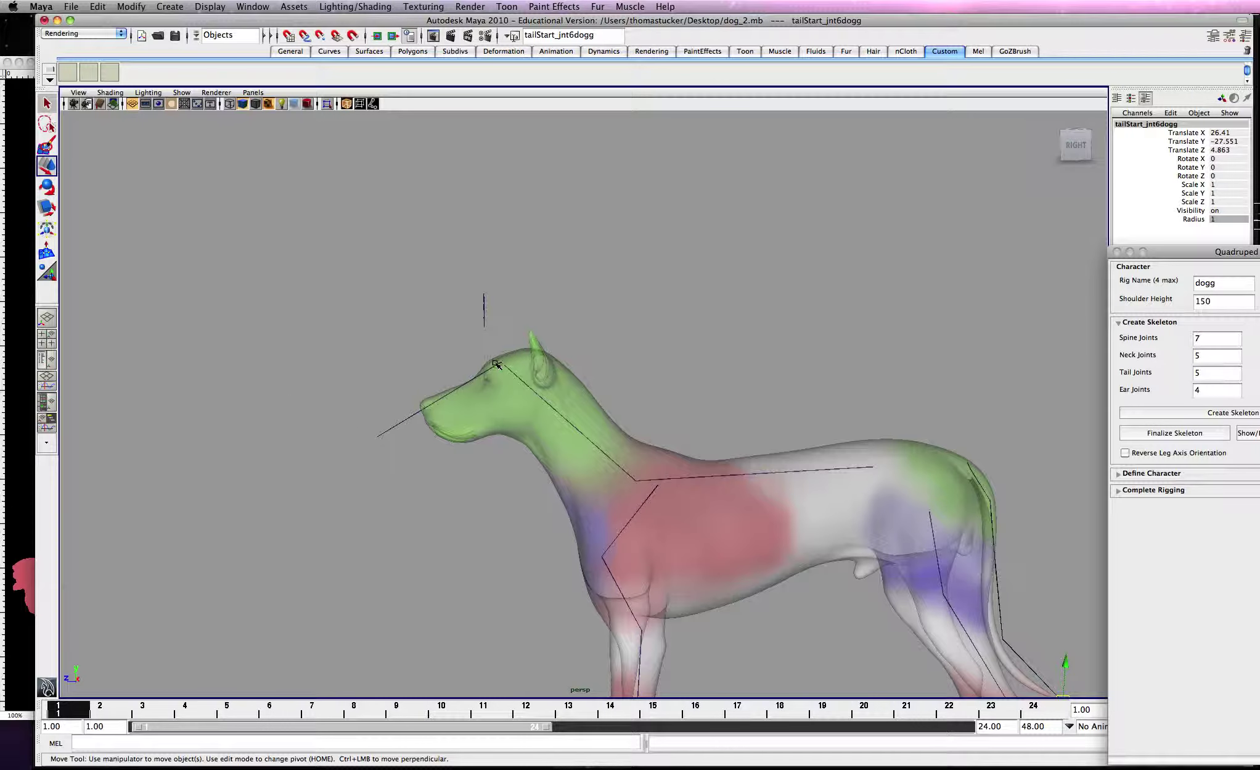
# - Fit head_jntdogg inside the head and move headEnd_jntdogg to the snout tip
pyautogui.click(498, 365)
pyautogui.moveTo(501, 365); pyautogui.dragTo(590, 437)
pyautogui.press('Up')
pyautogui.press('Up')
pyautogui.press('Up')
pyautogui.click(523, 379)
pyautogui.moveTo(527, 381); pyautogui.dragTo(531, 372)
pyautogui.click(404, 445)
pyautogui.moveTo(408, 447); pyautogui.dragTo(435, 418)
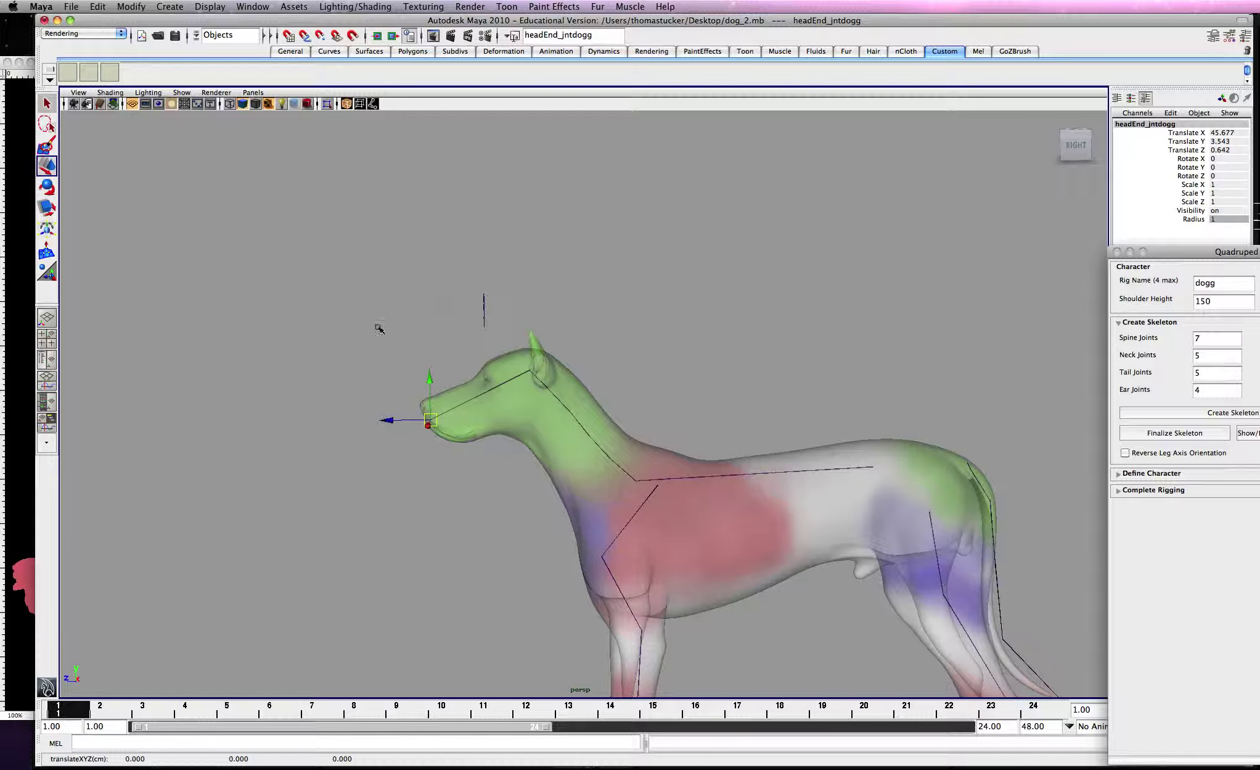
# - Move the left ear's start joint onto the ear base, near X 11.7, Y 199.8, Z 100.6
pyautogui.keyDown('alt'); pyautogui.moveTo(327, 326); pyautogui.dragTo(497, 340); pyautogui.keyUp('alt')
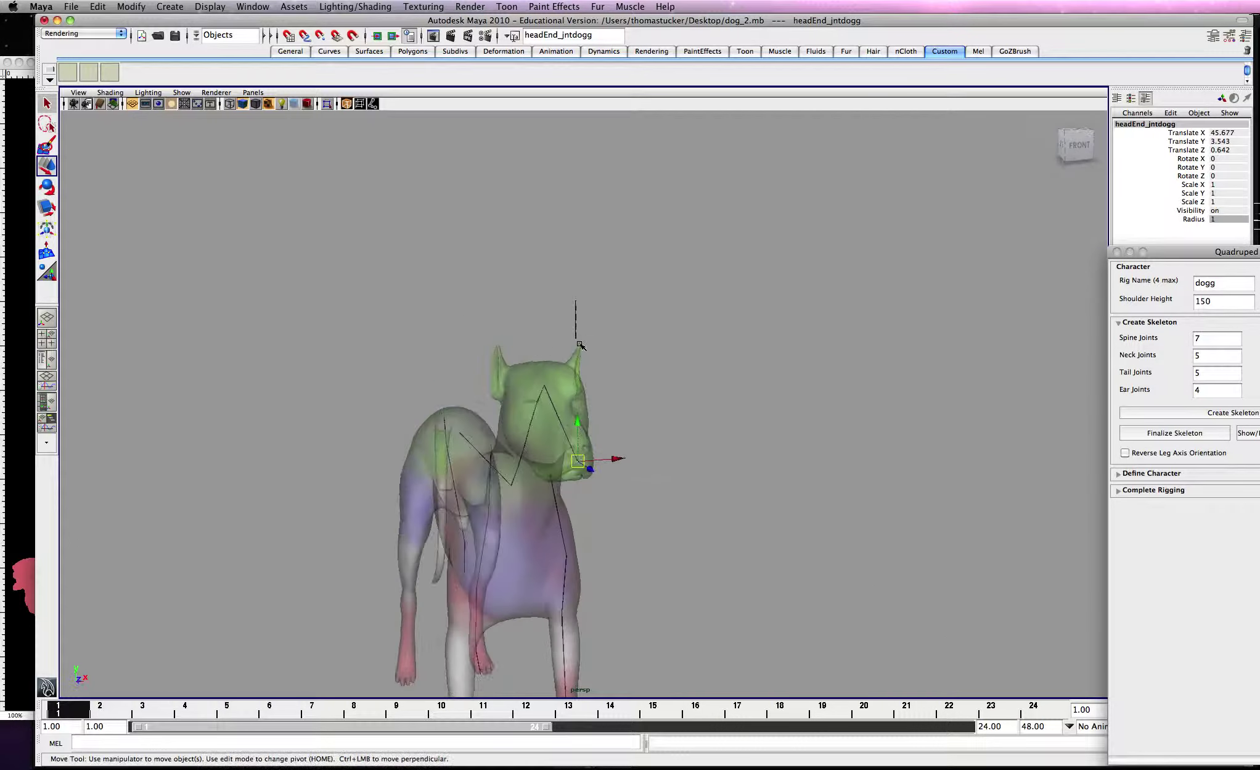
pyautogui.click(575, 338)
pyautogui.moveTo(576, 340); pyautogui.dragTo(530, 359)
pyautogui.moveTo(443, 354); pyautogui.dragTo(603, 371)
pyautogui.click(548, 312)
# - Move the left ear tip joint sideways into the ear and bring the Quadruped Rigger panel fully into view
pyautogui.click(622, 328)
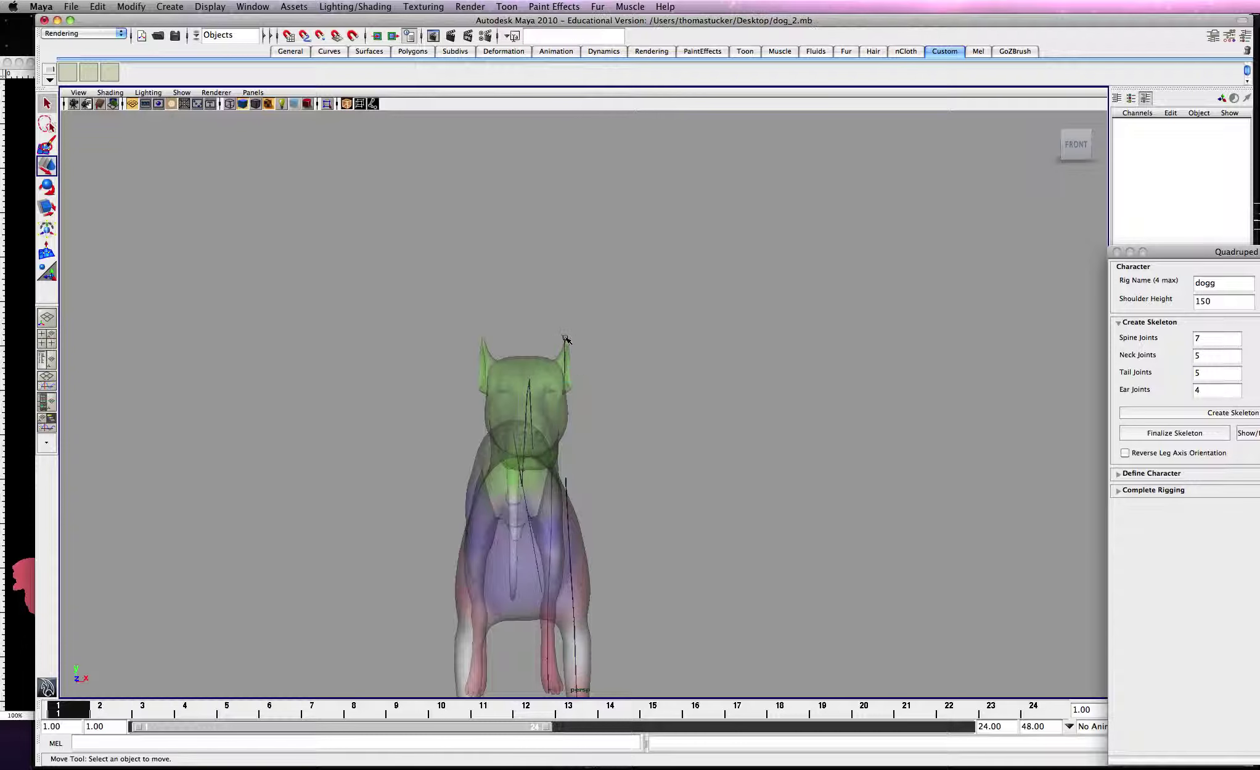
pyautogui.click(567, 339)
pyautogui.moveTo(604, 339); pyautogui.dragTo(618, 339)
pyautogui.keyDown('alt'); pyautogui.moveTo(699, 376); pyautogui.dragTo(537, 285); pyautogui.keyUp('alt')
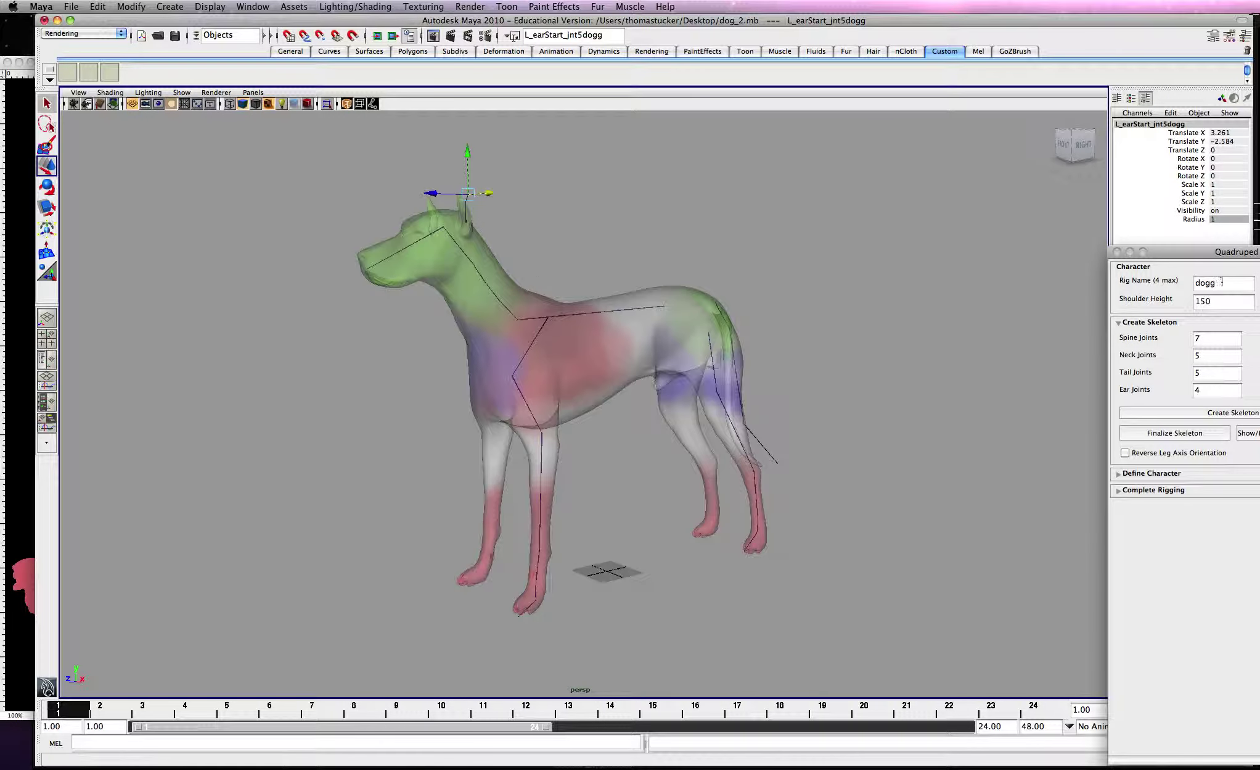
pyautogui.moveTo(1210, 251); pyautogui.dragTo(1058, 195)
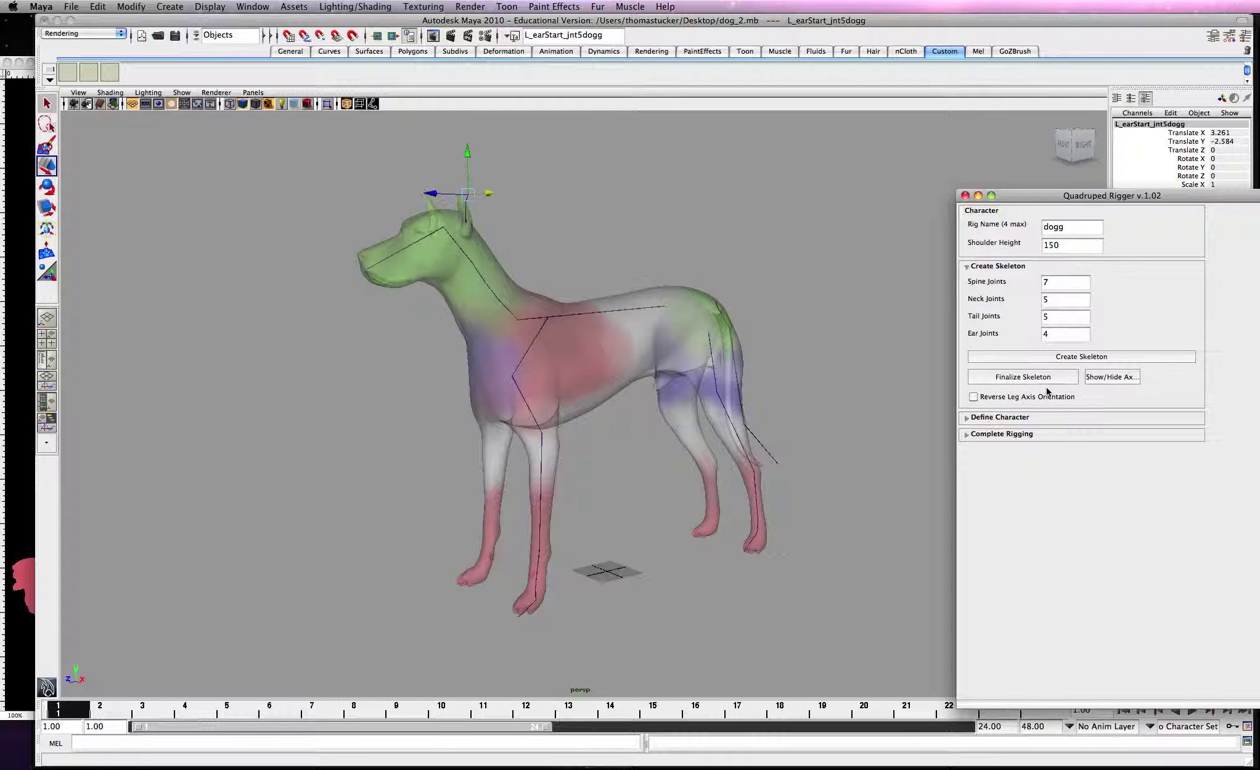
# - Check joint orientations by toggling local axes on and off, then finalize the skeleton to mirror the legs
pyautogui.click(1101, 377)
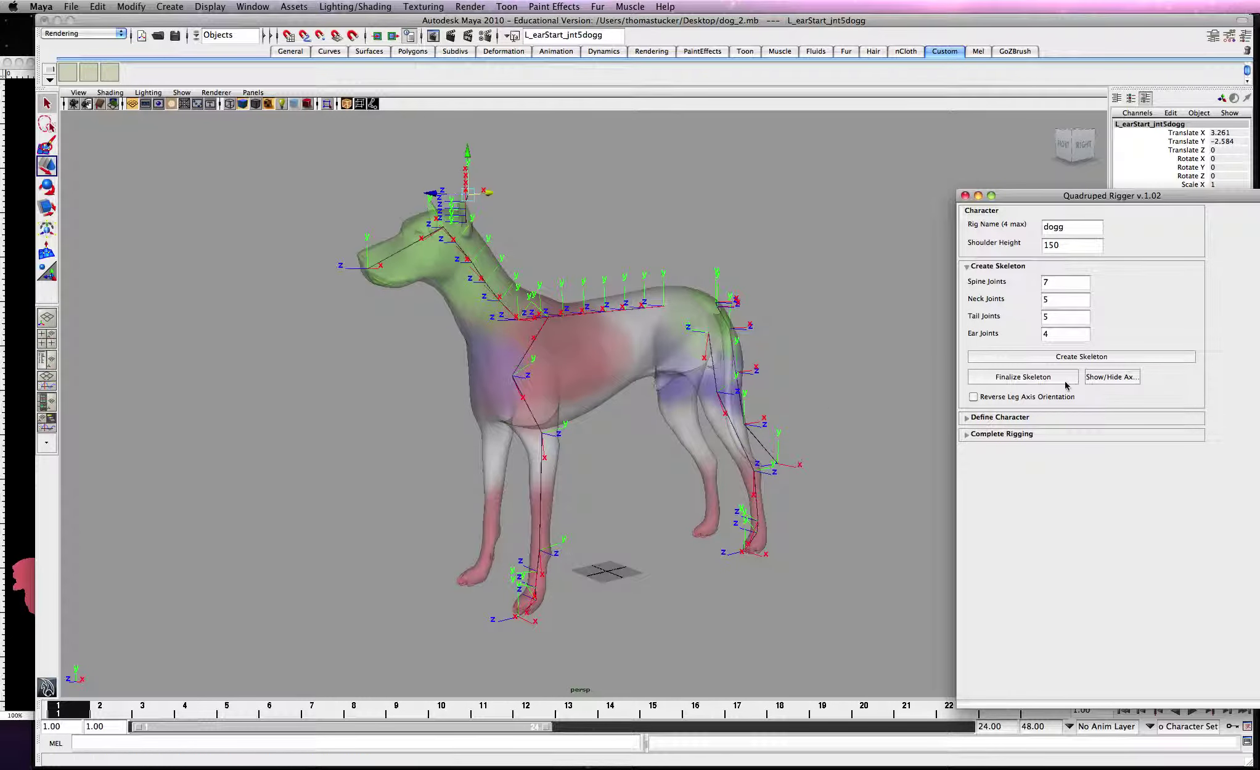
pyautogui.click(1098, 379)
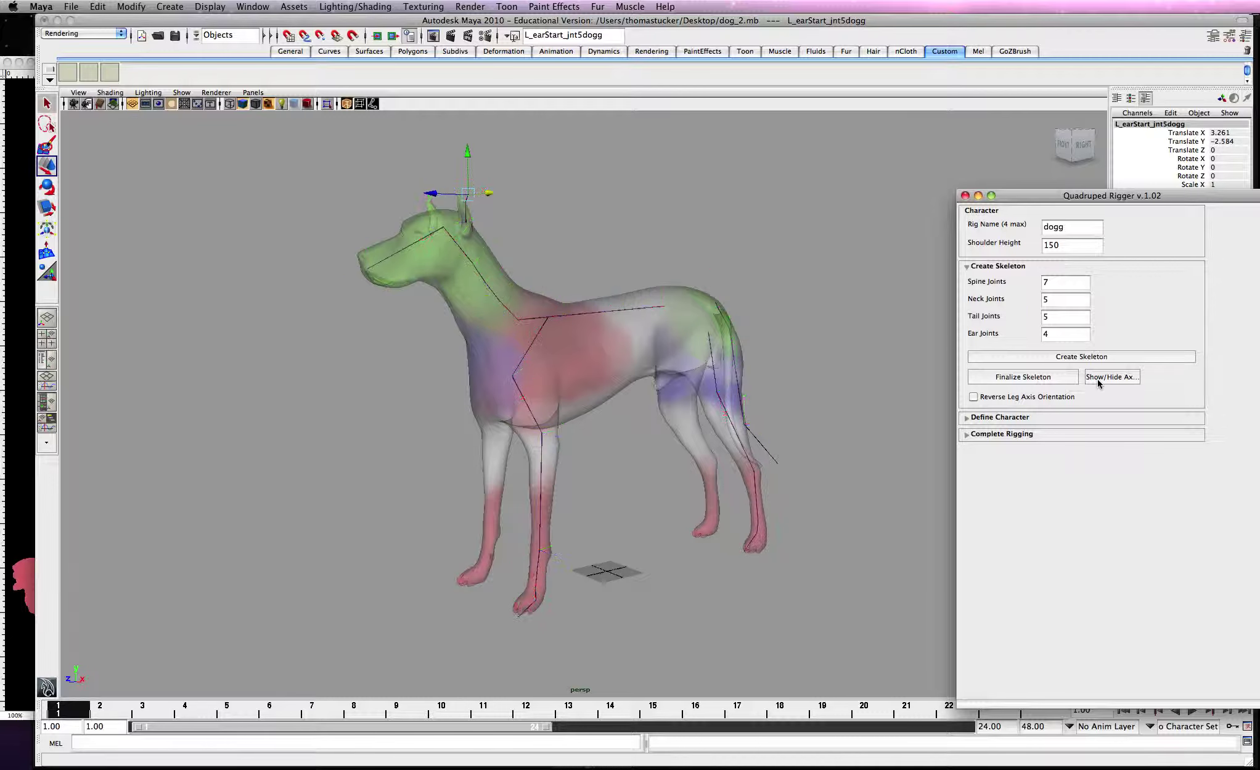
pyautogui.click(1010, 378)
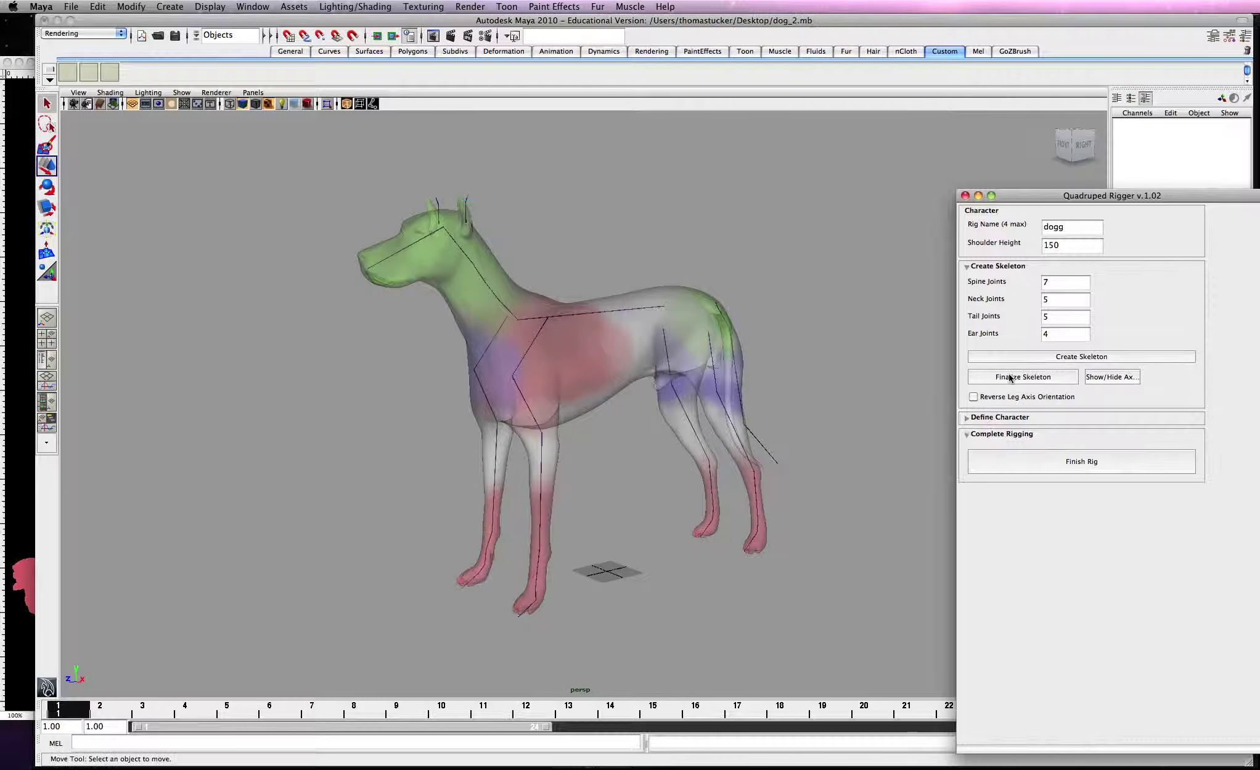
pyautogui.moveTo(575, 245)
pyautogui.keyDown('alt'); pyautogui.mouseDown()
pyautogui.moveTo(726, 245)
pyautogui.moveTo(819, 278)
pyautogui.moveTo(657, 227)
pyautogui.moveTo(627, 250)
pyautogui.moveTo(583, 242)
pyautogui.moveTo(593, 251)
pyautogui.mouseUp(); pyautogui.keyUp('alt')
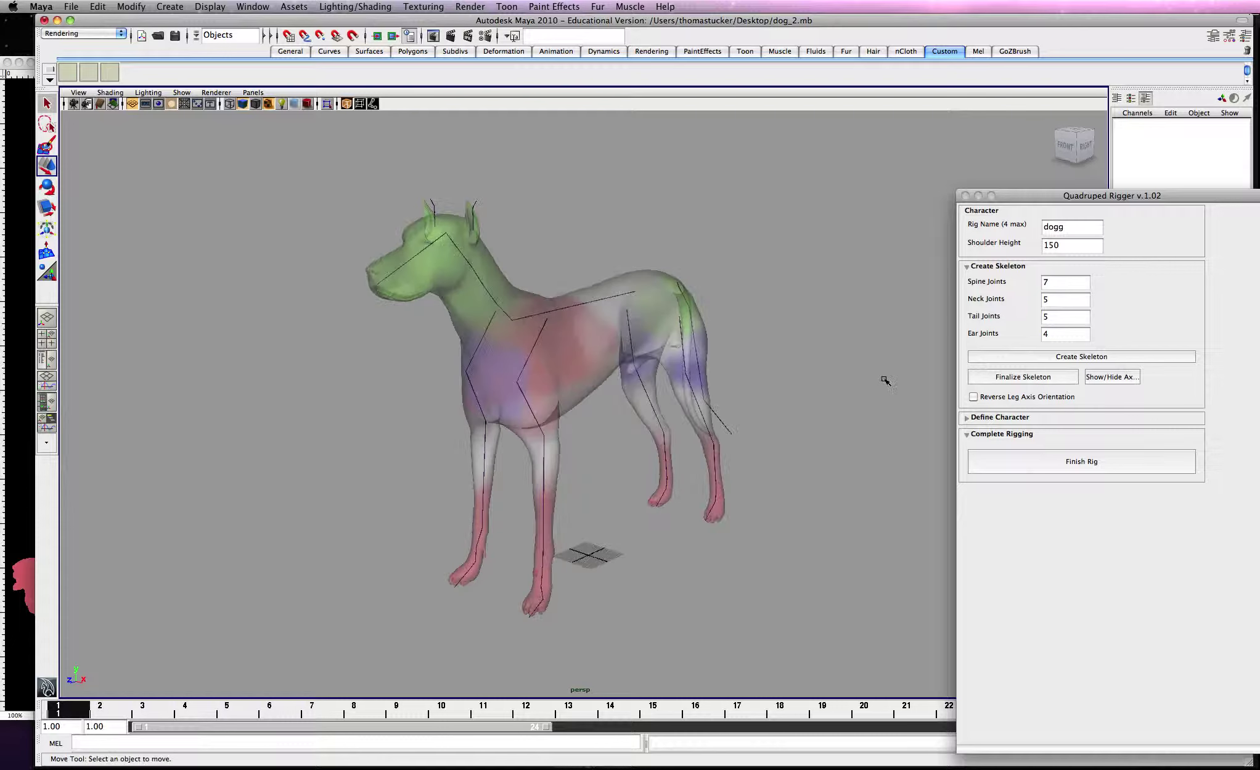
# - Run Finish Rig, then test-move the body control curve and undo the move
pyautogui.click(1048, 467)
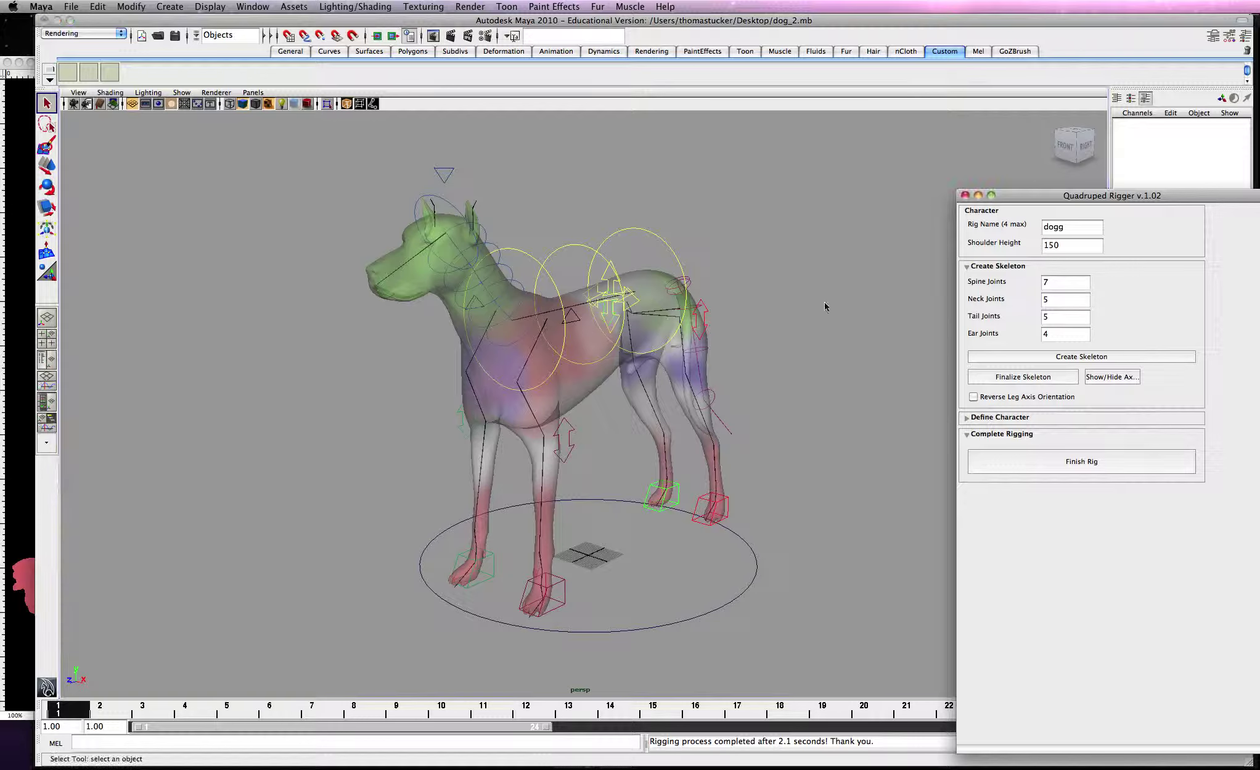
pyautogui.keyDown('alt'); pyautogui.moveTo(839, 313); pyautogui.dragTo(683, 293); pyautogui.keyUp('alt')
pyautogui.click(697, 285)
pyautogui.press('w')
pyautogui.press('z')
pyautogui.press('z')
pyautogui.press('z')
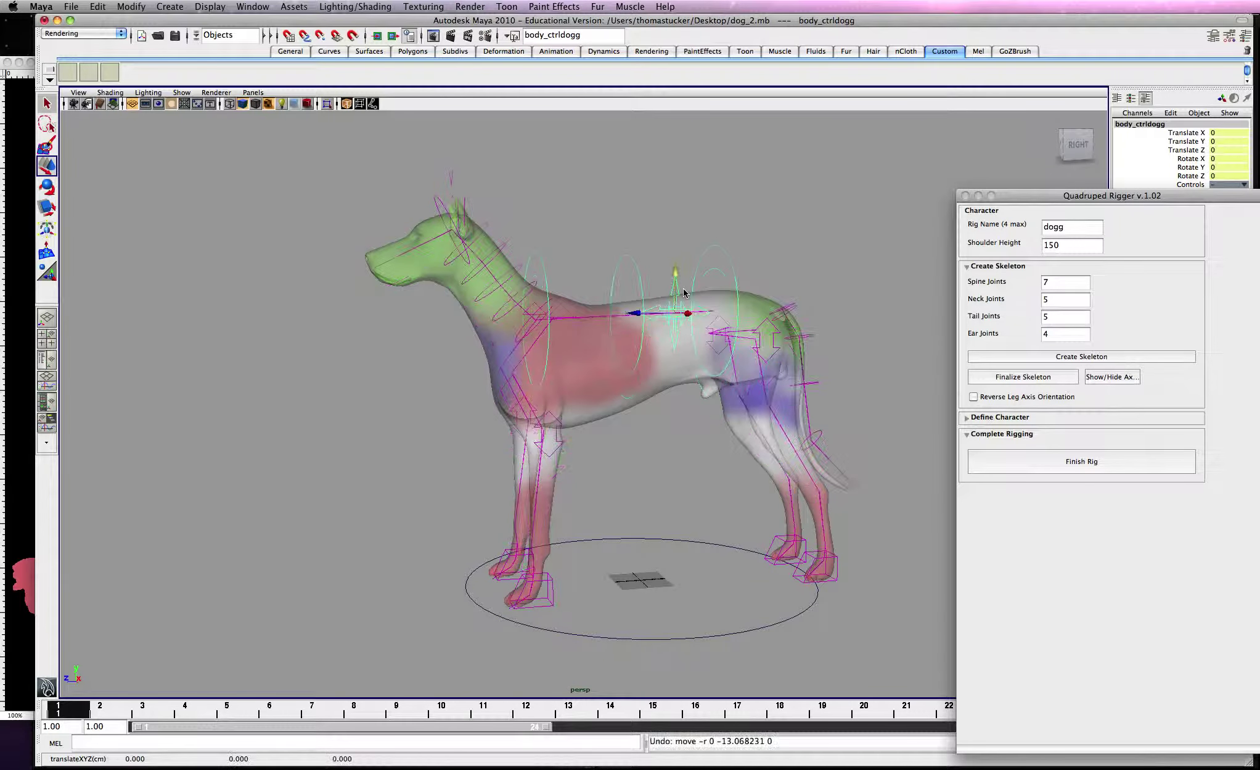
pyautogui.click(544, 591)
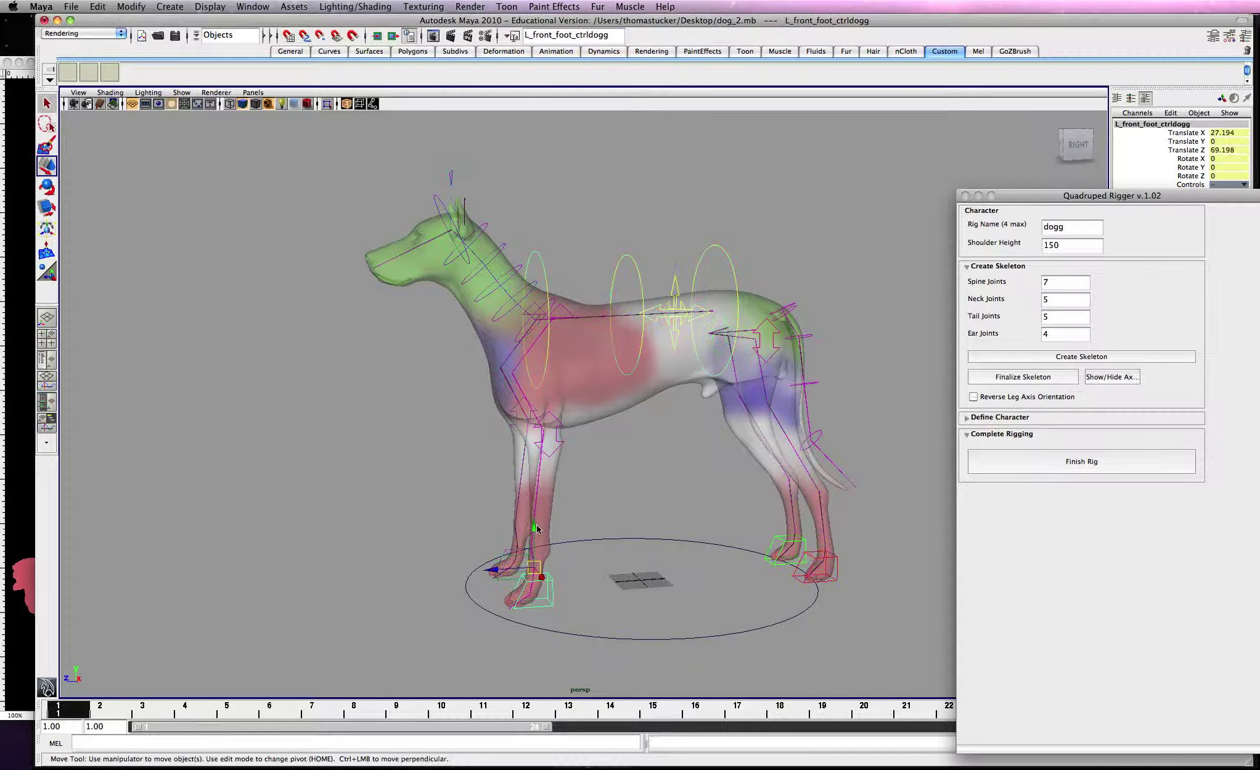
pyautogui.moveTo(537, 528); pyautogui.dragTo(384, 553)
pyautogui.press('z')
pyautogui.moveTo(519, 568)
pyautogui.mouseDown()
pyautogui.moveTo(524, 523)
pyautogui.moveTo(524, 553)
pyautogui.mouseUp()
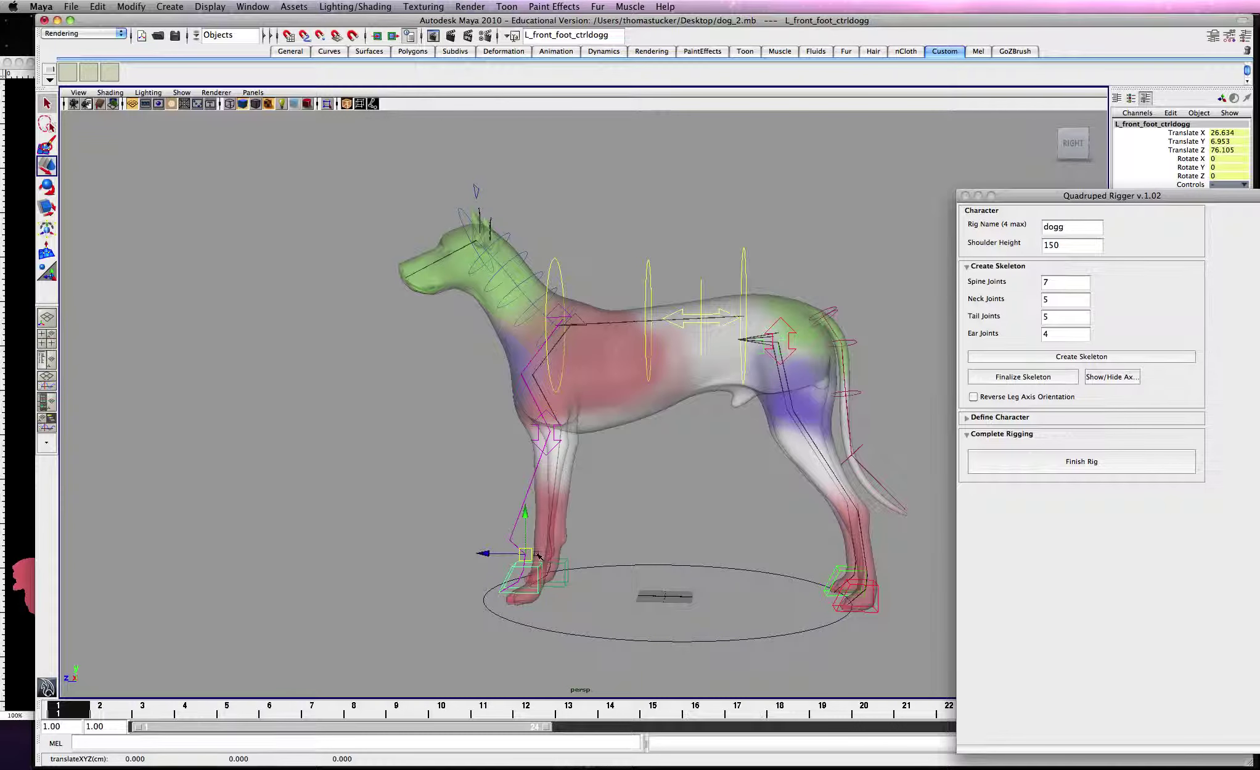
pyautogui.press('z')
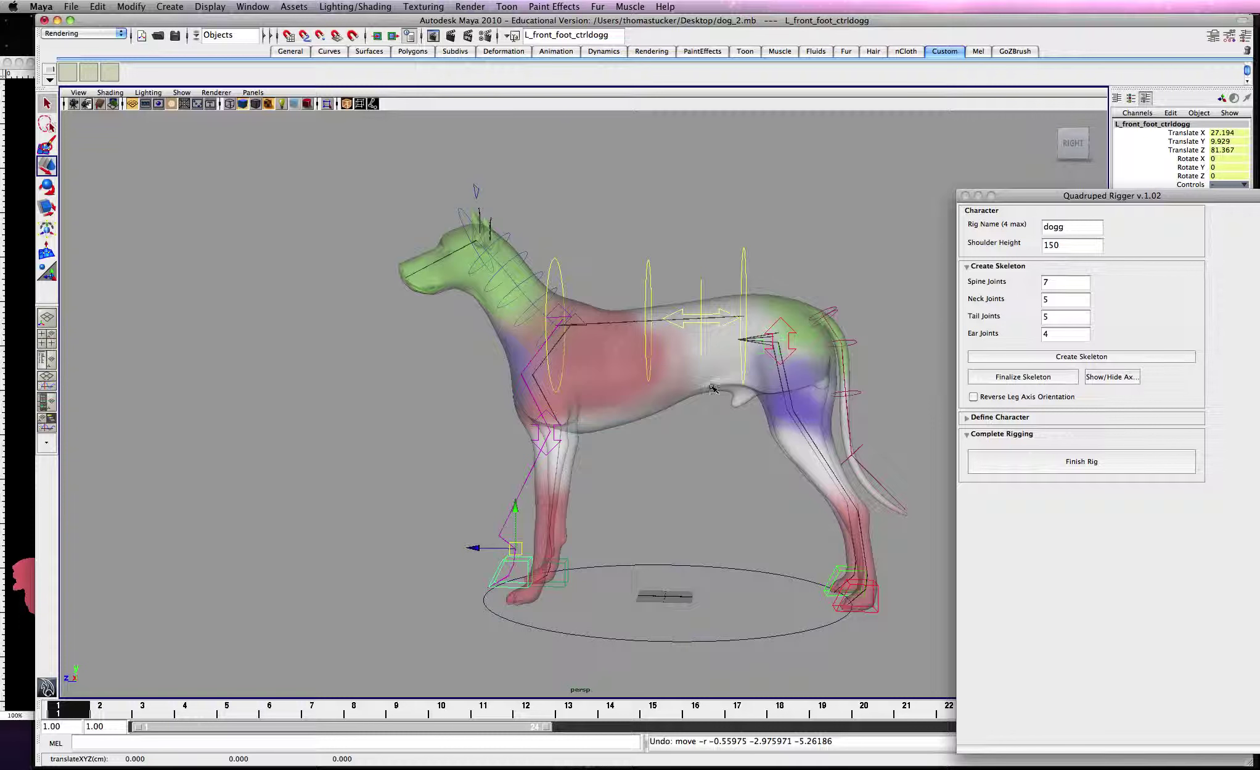
pyautogui.press('z')
pyautogui.press('z')
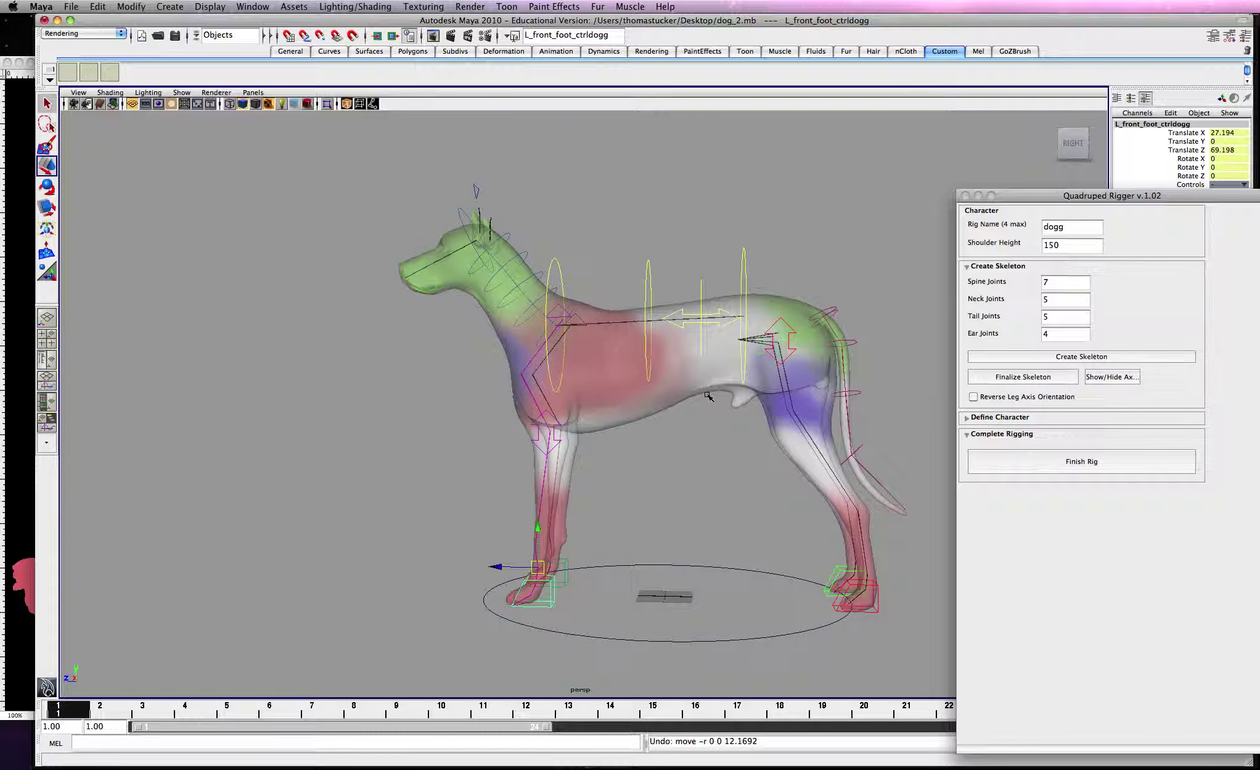
# - Lift the right back foot control to test it, then undo the lift
pyautogui.click(838, 577)
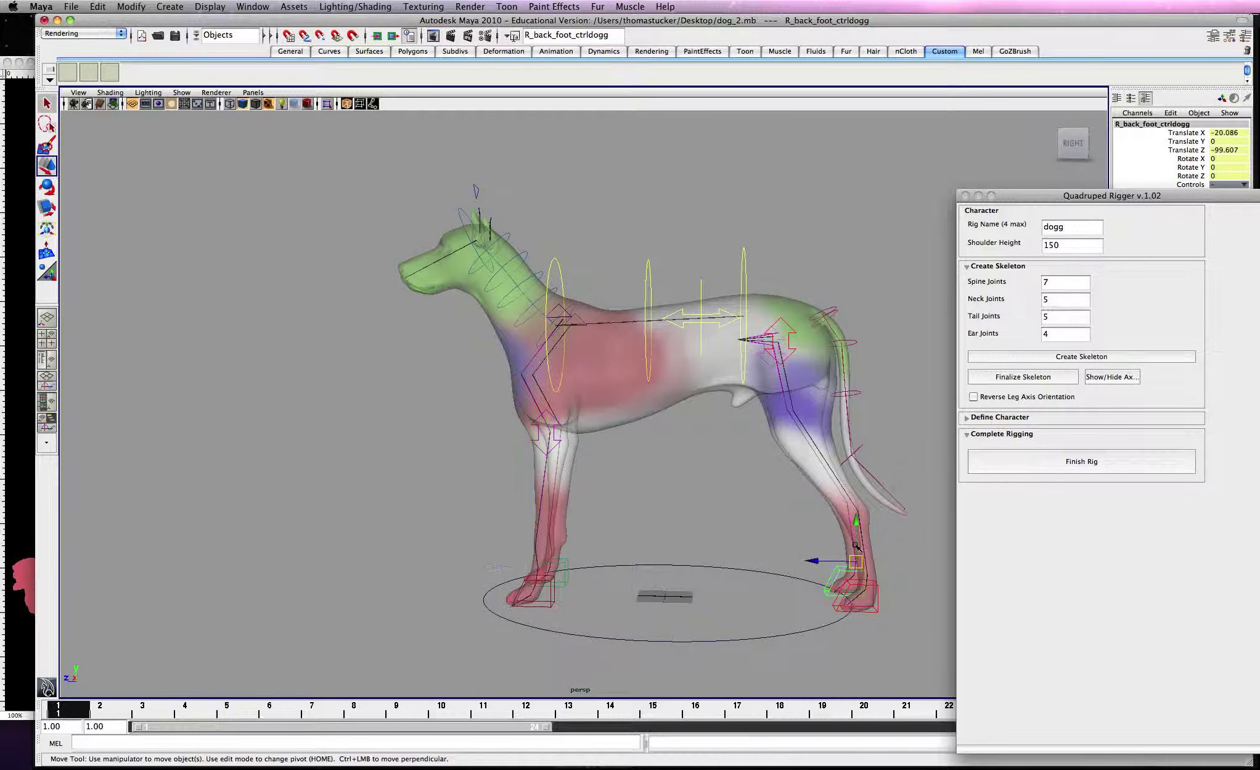
pyautogui.moveTo(857, 547); pyautogui.dragTo(754, 474)
pyautogui.press('z')
pyautogui.press('z')
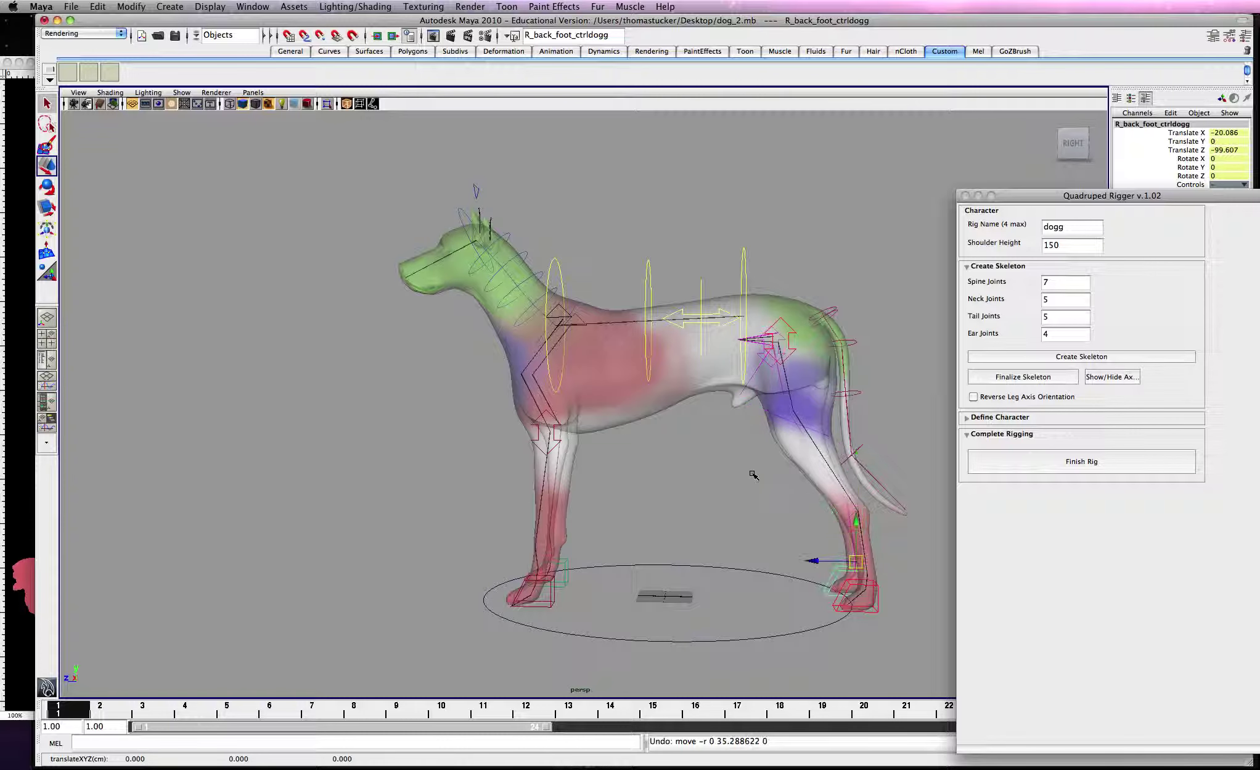
# - Raise the left front foot control to Translate Y 3.821, lifting the front paw slightly
pyautogui.moveTo(655, 592)
pyautogui.keyDown('alt'); pyautogui.mouseDown()
pyautogui.moveTo(694, 592)
pyautogui.moveTo(684, 598)
pyautogui.moveTo(671, 574)
pyautogui.mouseUp(); pyautogui.keyUp('alt')
pyautogui.keyDown('alt'); pyautogui.moveTo(673, 564); pyautogui.dragTo(594, 580, button='middle'); pyautogui.keyUp('alt')
pyautogui.keyDown('alt'); pyautogui.moveTo(512, 574); pyautogui.dragTo(504, 575); pyautogui.keyUp('alt')
pyautogui.click(482, 584)
pyautogui.moveTo(468, 562); pyautogui.dragTo(464, 534)
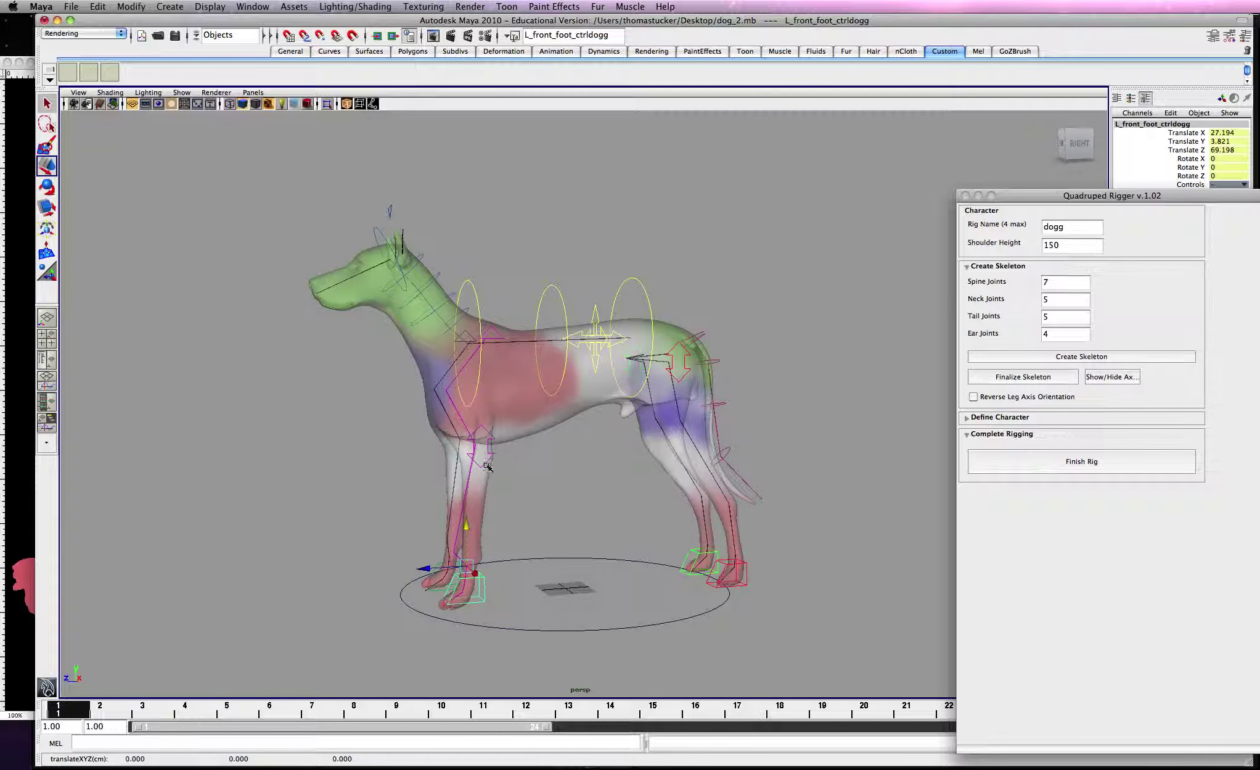
# - Undo the left front foot lift so it returns to Translate Y 0, then clear the selection
pyautogui.hotkey('ctrl', 'z')
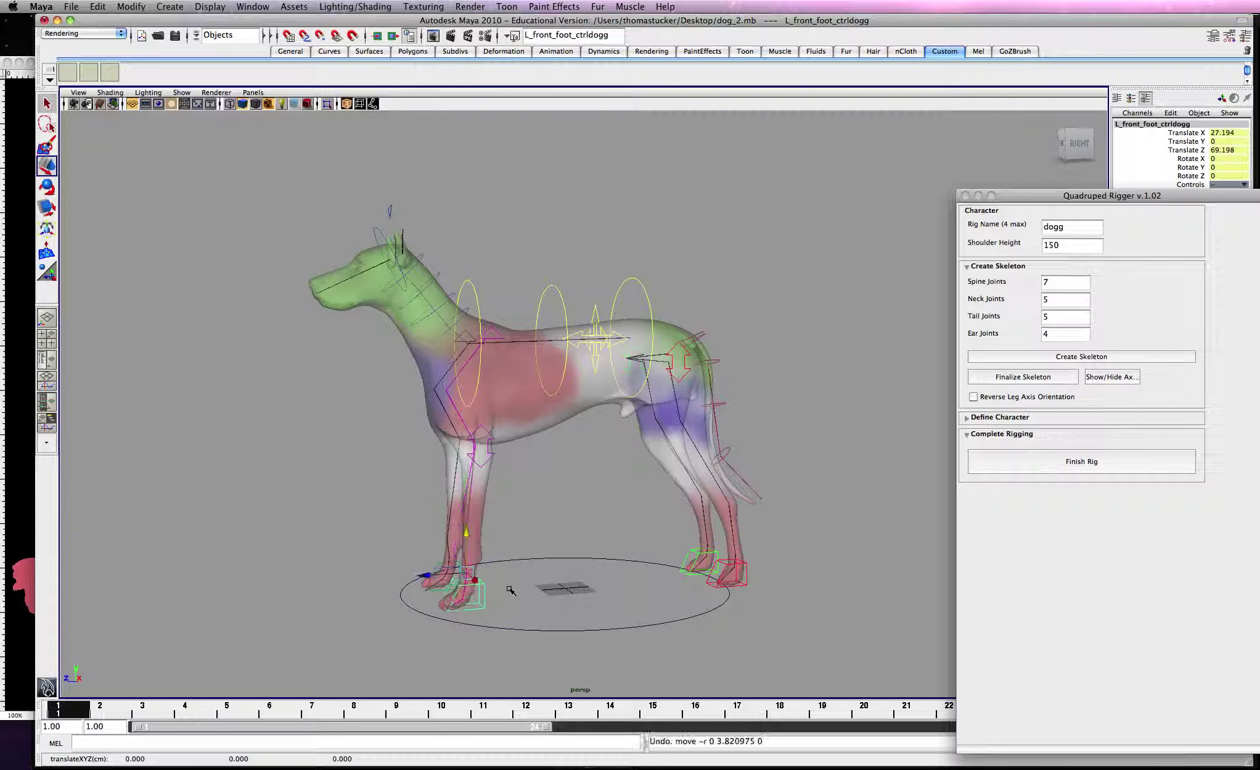
pyautogui.keyDown('alt'); pyautogui.moveTo(595, 578); pyautogui.dragTo(538, 577); pyautogui.keyUp('alt')
pyautogui.keyDown('alt'); pyautogui.moveTo(614, 577); pyautogui.dragTo(603, 549, button='right'); pyautogui.keyUp('alt')
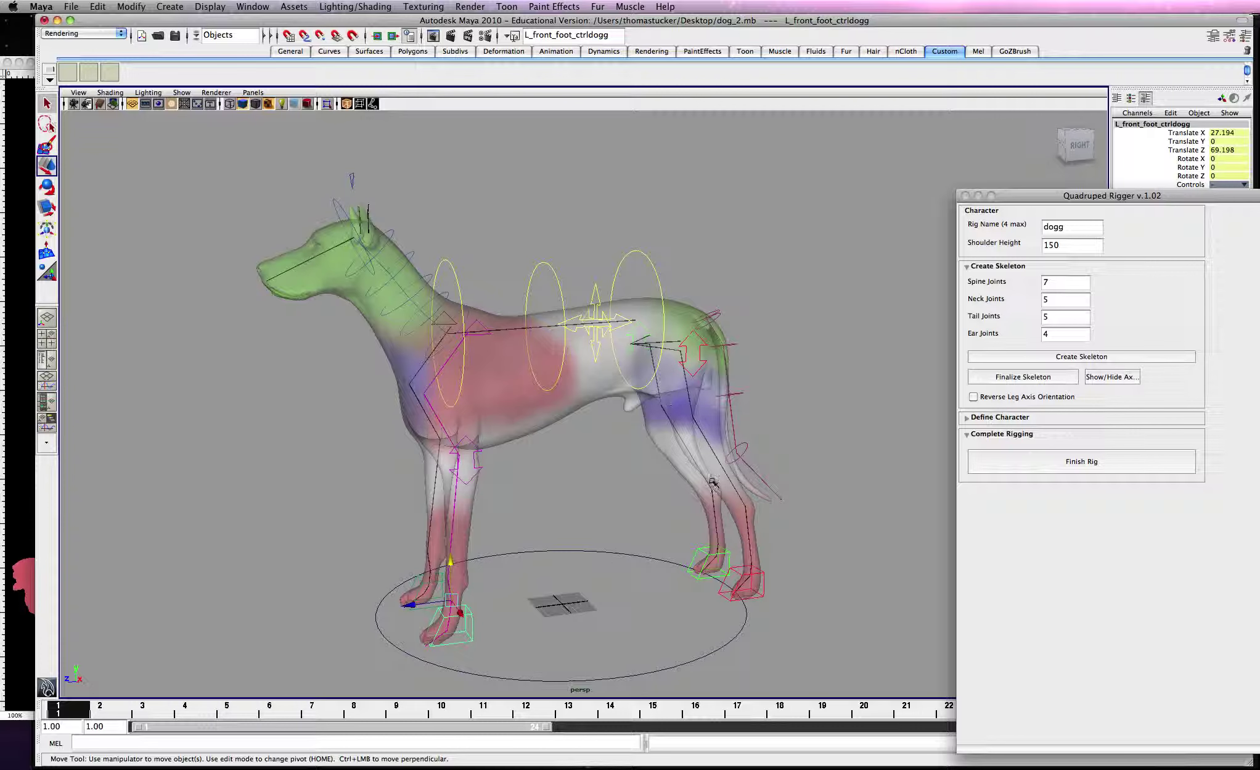
pyautogui.click(577, 385)
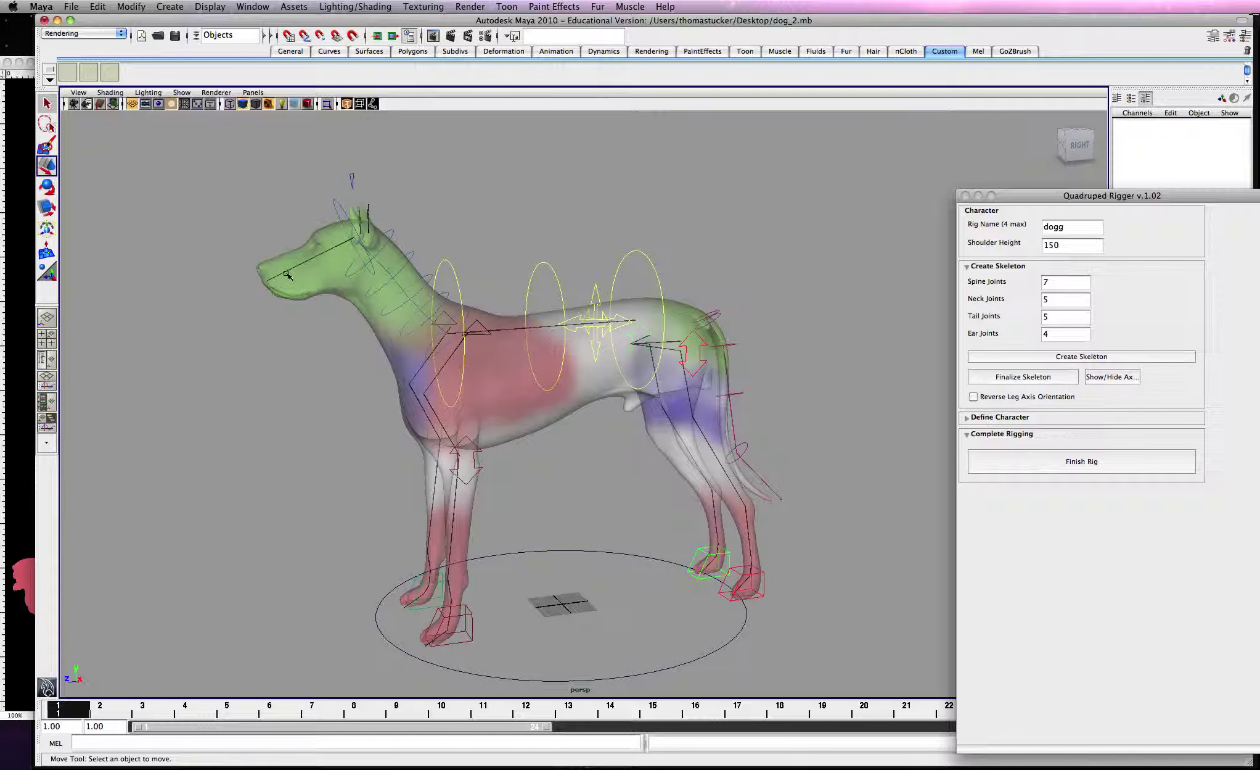